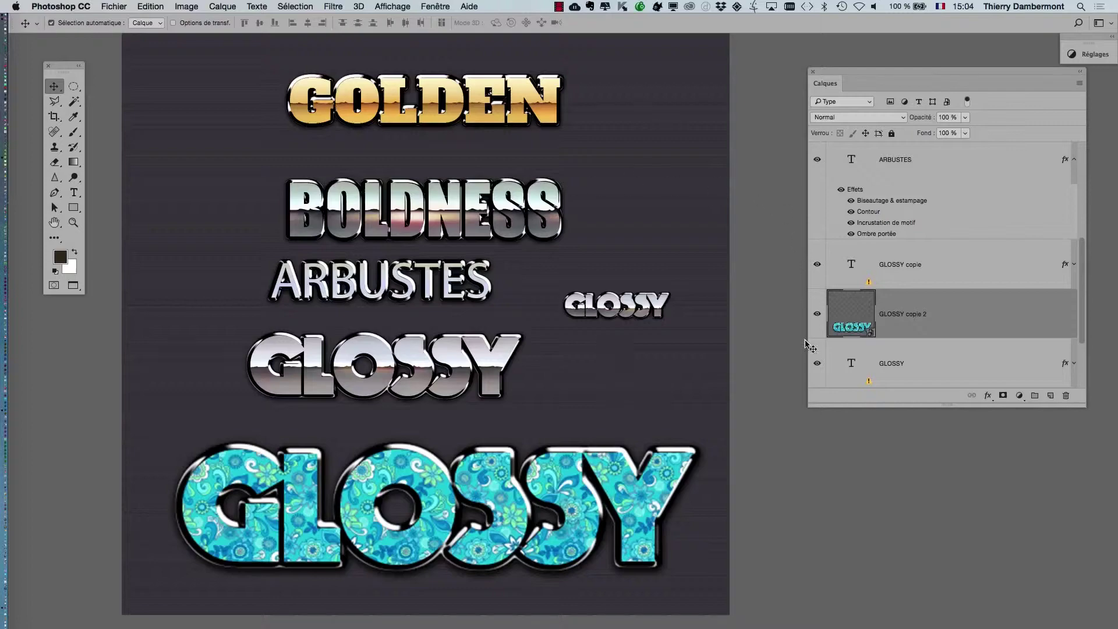
Zoom in and out around the canvas to inspect the titles composition.
{"action": "scroll", "coordinate": [572, 472], "scroll_direction": "up", "scroll_amount": 3}
{"action": "scroll", "coordinate": [572, 471], "scroll_direction": "down", "scroll_amount": 2}
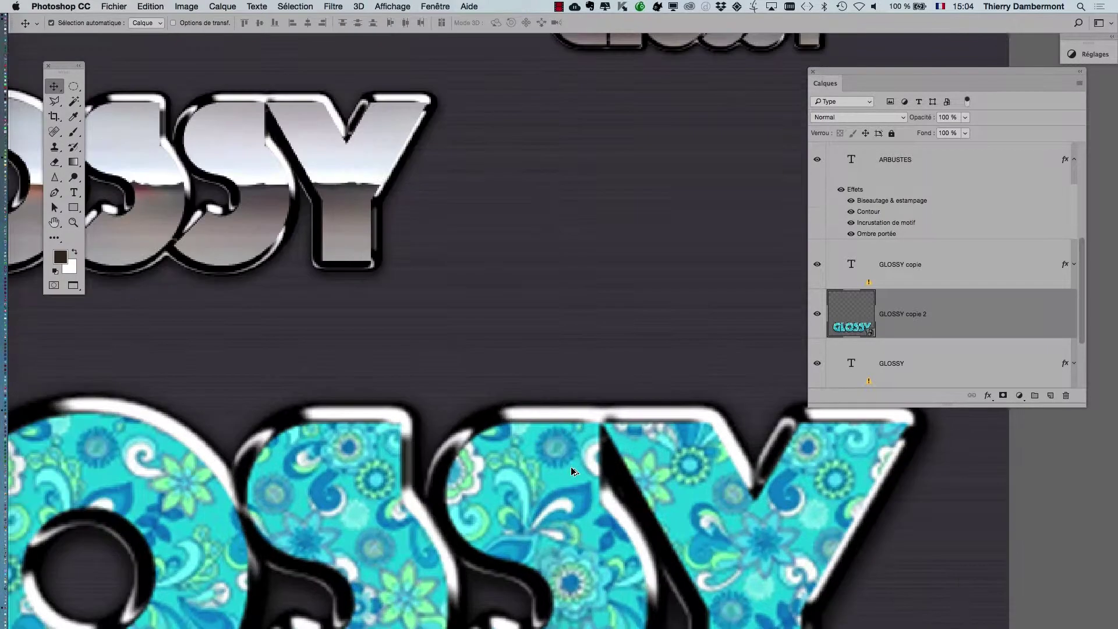
{"action": "scroll", "coordinate": [553, 470], "scroll_direction": "down", "scroll_amount": 1}
{"action": "scroll", "coordinate": [535, 469], "scroll_direction": "down", "scroll_amount": 2}
{"action": "scroll", "coordinate": [507, 469], "scroll_direction": "down", "scroll_amount": 1}
{"action": "scroll", "coordinate": [507, 468], "scroll_direction": "up", "scroll_amount": 1}
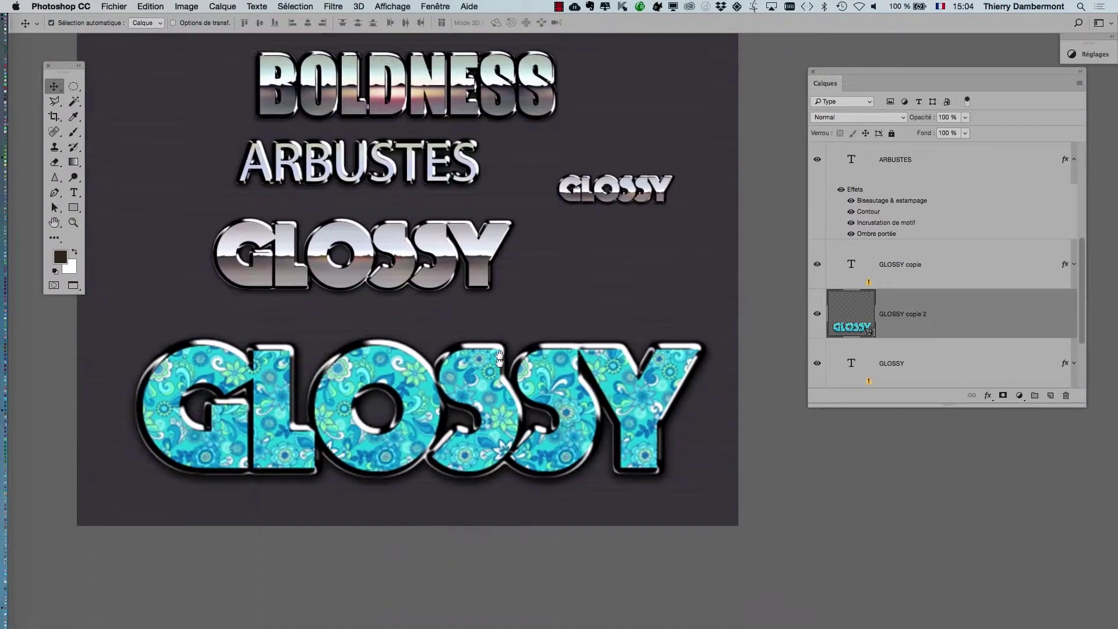
{"action": "scroll", "coordinate": [481, 454], "scroll_direction": "up", "scroll_amount": 1}
{"action": "scroll", "coordinate": [457, 437], "scroll_direction": "up", "scroll_amount": 1}
{"action": "scroll", "coordinate": [431, 422], "scroll_direction": "up", "scroll_amount": 1}
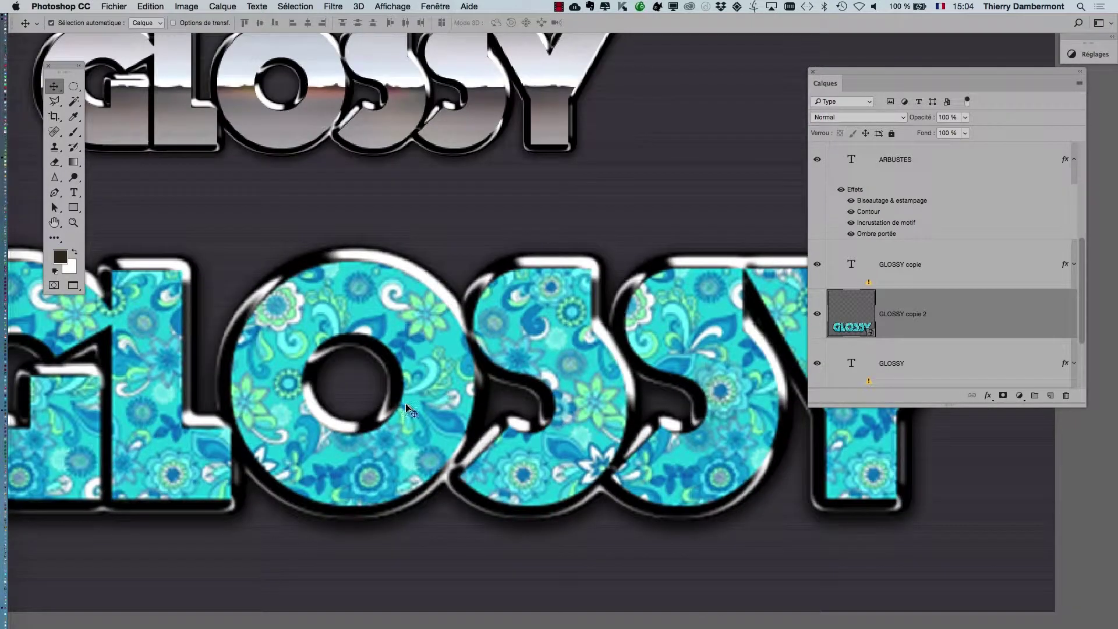
{"action": "scroll", "coordinate": [583, 379], "scroll_direction": "down", "scroll_amount": 2}
Open the GLOSSY copie 2 smart object, keeping its embedded colour profile and dismissing the fonts notice.
{"action": "double_click", "coordinate": [867, 307]}
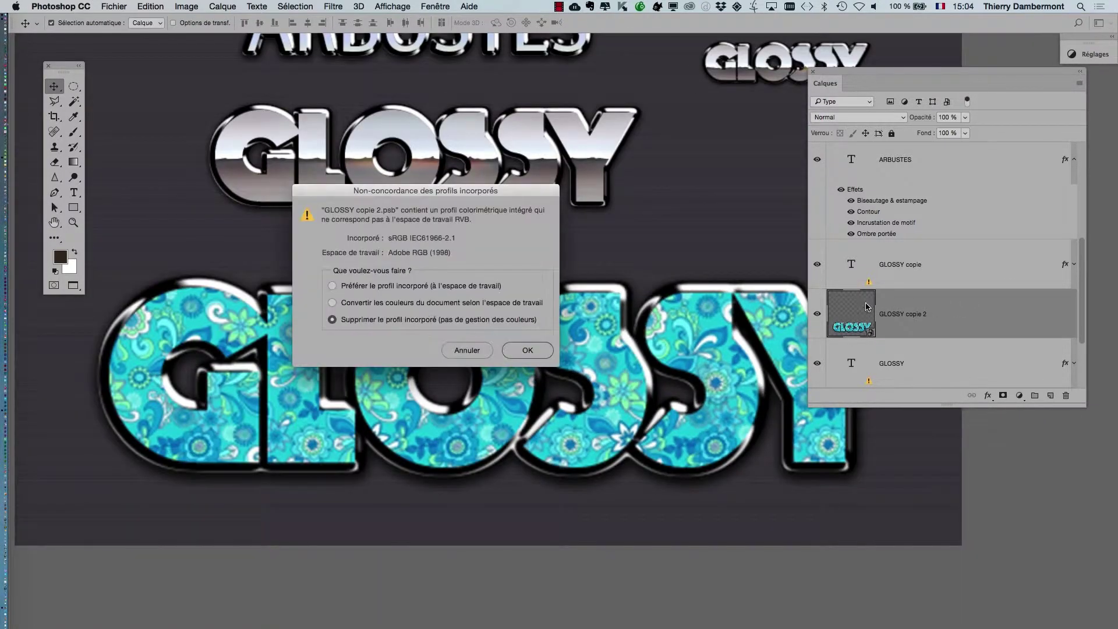
{"action": "left_click", "coordinate": [378, 286]}
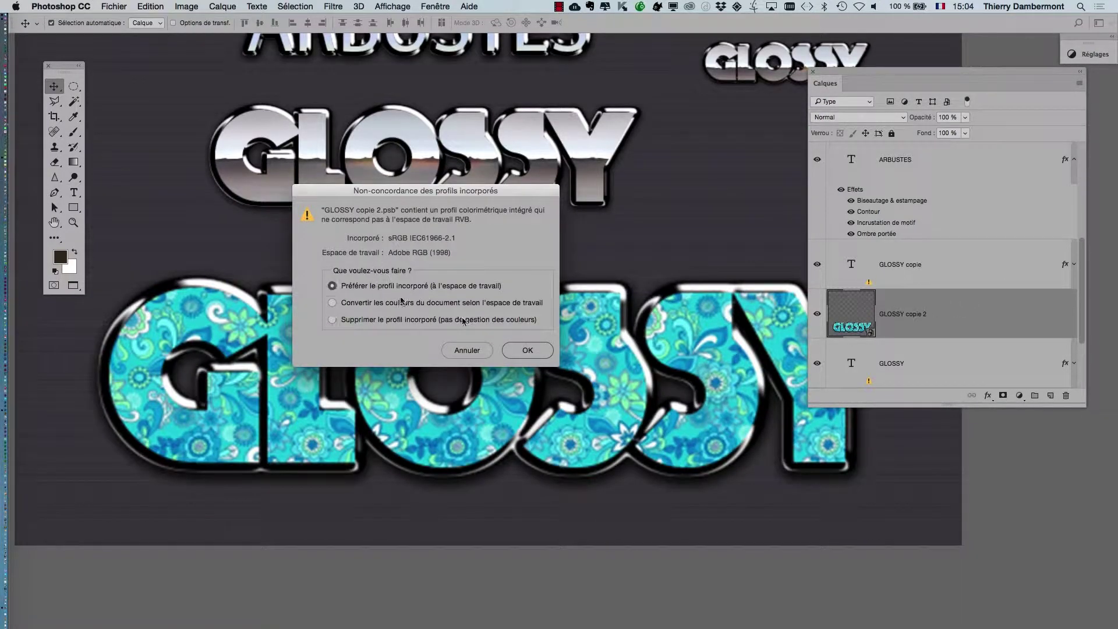
{"action": "left_click", "coordinate": [538, 349]}
{"action": "left_click", "coordinate": [579, 365]}
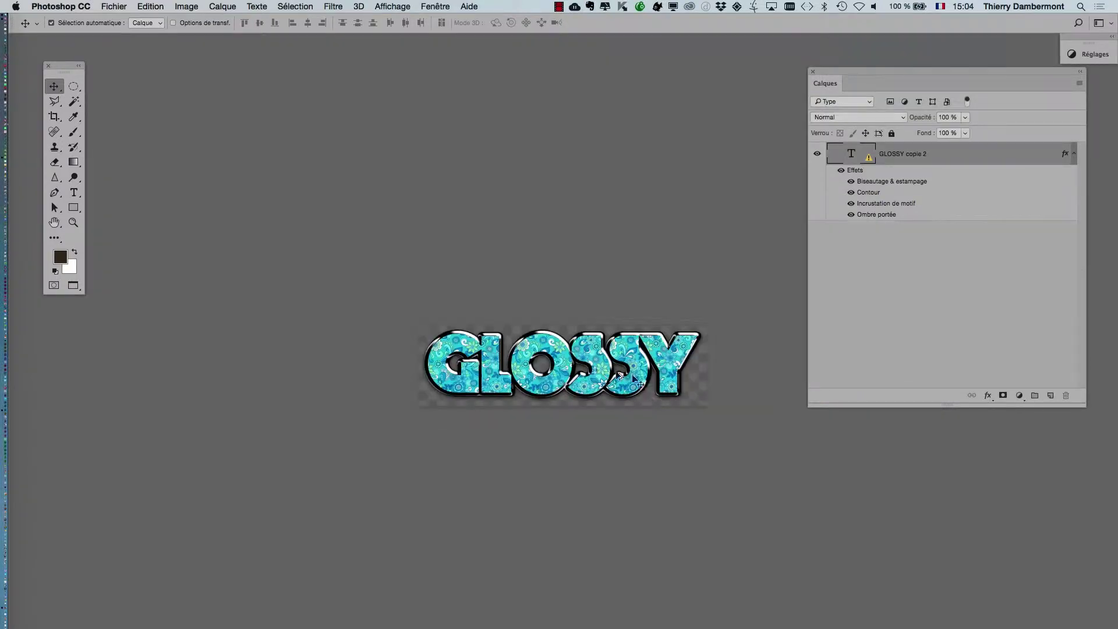
Zoom in and pan to centre the view on the patterned GLOSSY text.
{"action": "scroll", "coordinate": [583, 370], "scroll_direction": "up", "scroll_amount": 1}
{"action": "scroll", "coordinate": [582, 370], "scroll_direction": "up", "scroll_amount": 1}
{"action": "scroll", "coordinate": [583, 370], "scroll_direction": "up", "scroll_amount": 1}
{"action": "scroll", "coordinate": [582, 370], "scroll_direction": "up", "scroll_amount": 1}
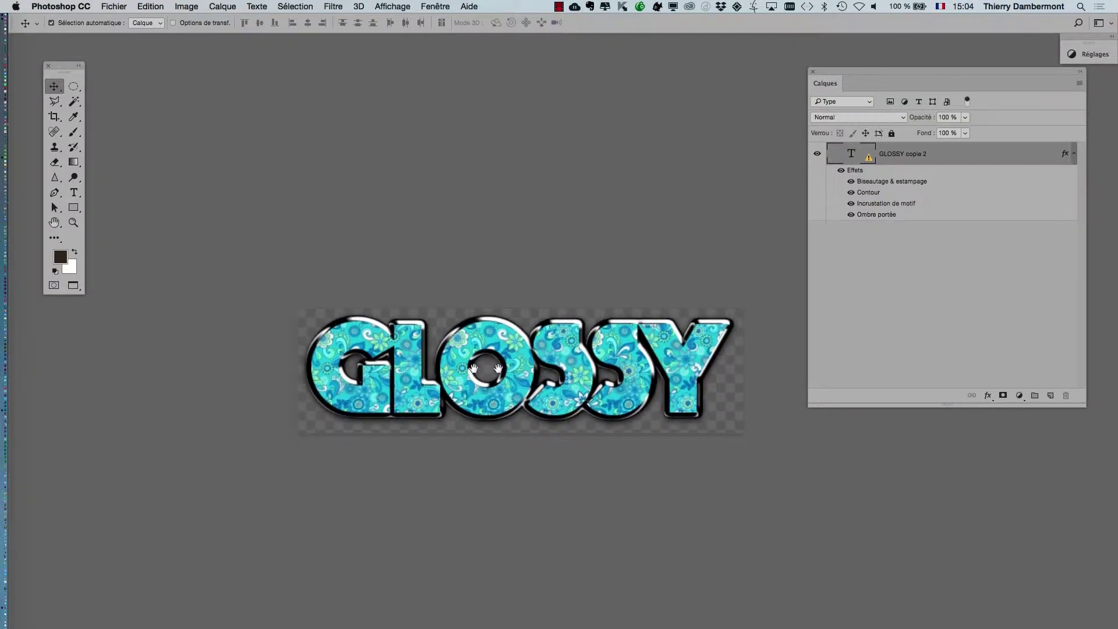
{"action": "mouse_move", "coordinate": [473, 368]}
{"action": "left_mouse_down"}
{"action": "mouse_move", "coordinate": [408, 363]}
{"action": "mouse_move", "coordinate": [434, 361]}
{"action": "left_mouse_up"}
{"action": "scroll", "coordinate": [402, 367], "scroll_direction": "up", "scroll_amount": 1}
{"action": "scroll", "coordinate": [402, 367], "scroll_direction": "up", "scroll_amount": 1}
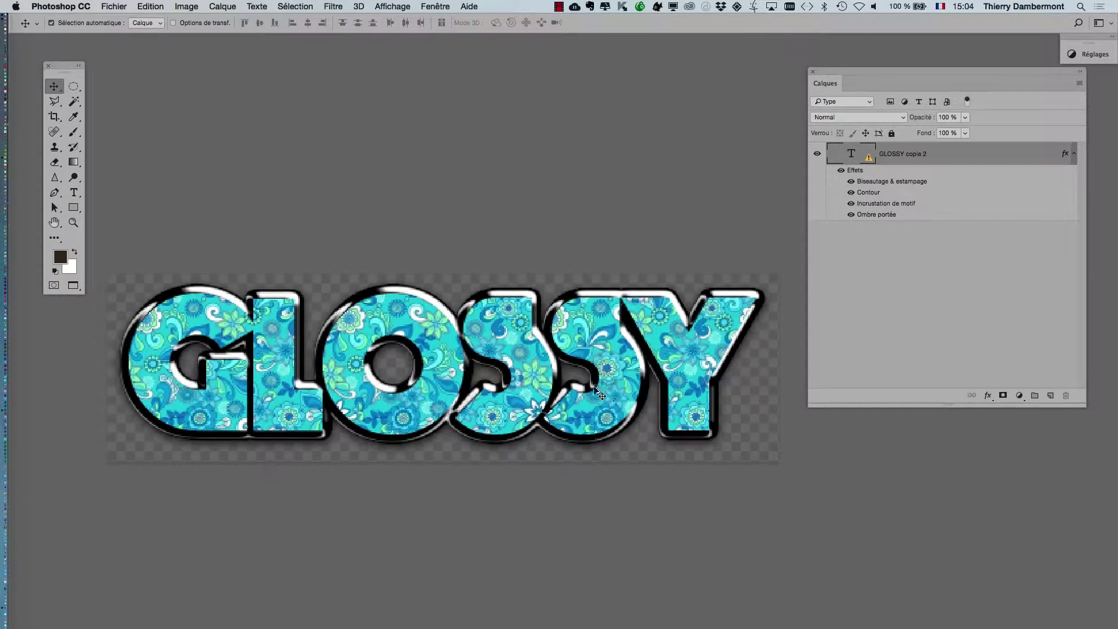
{"action": "scroll", "coordinate": [600, 395], "scroll_direction": "down", "scroll_amount": 1}
{"action": "scroll", "coordinate": [597, 394], "scroll_direction": "down", "scroll_amount": 1}
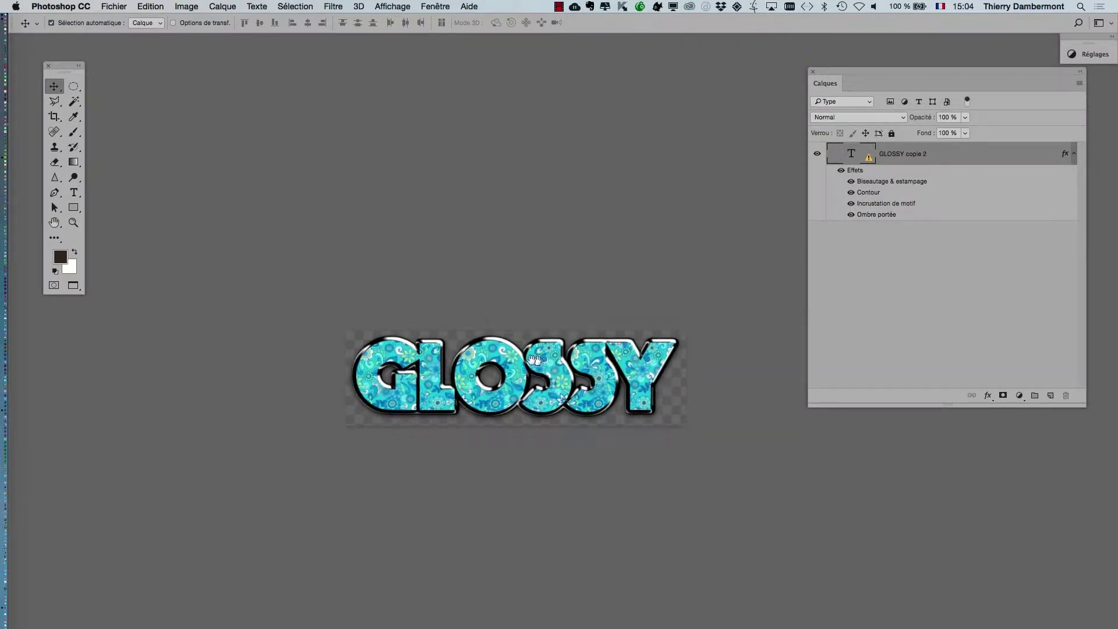
{"action": "left_click_drag", "start_coordinate": [534, 360], "coordinate": [477, 331]}
Extend the smart object's canvas evenly around the GLOSSY text with the Crop tool.
{"action": "left_click", "coordinate": [57, 120]}
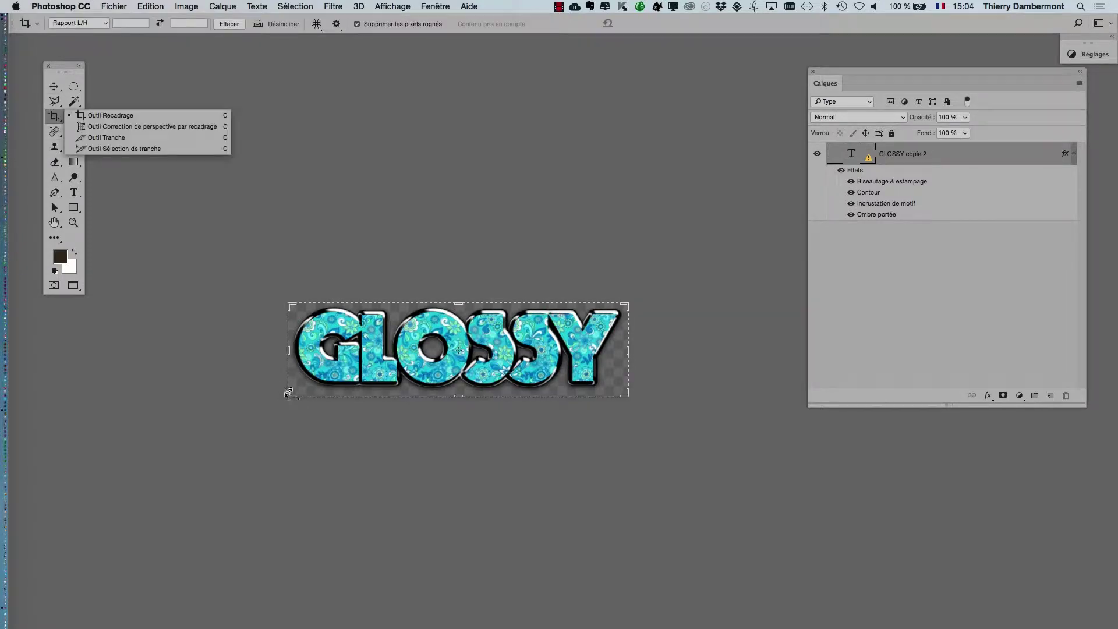
{"action": "left_click_drag", "start_coordinate": [287, 395], "coordinate": [80, 504]}
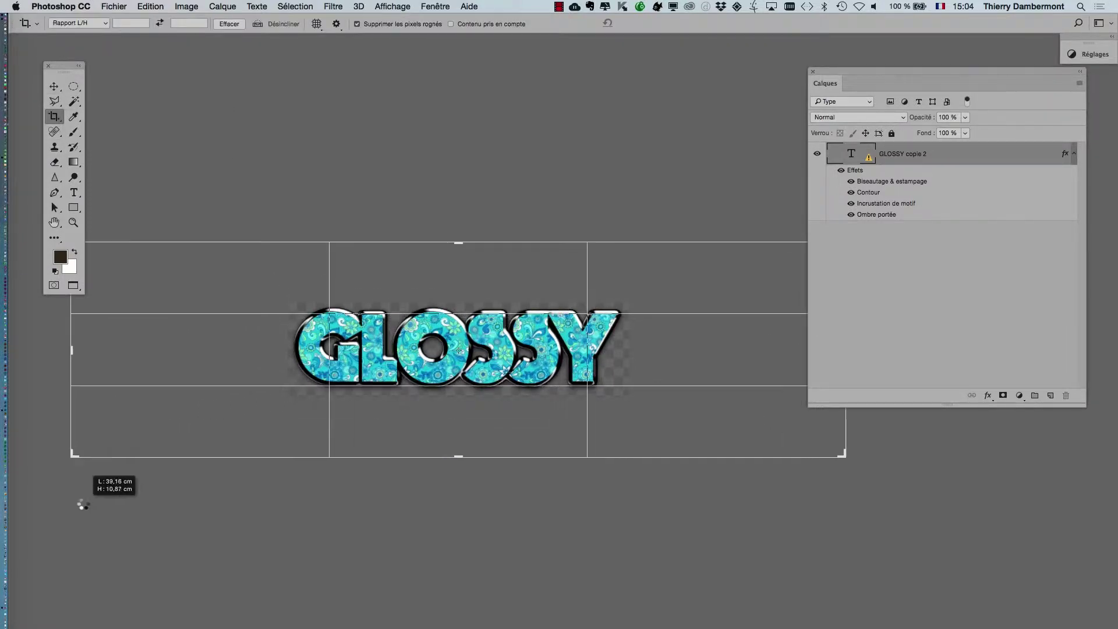
{"action": "scroll", "coordinate": [353, 409], "scroll_direction": "down", "scroll_amount": 1}
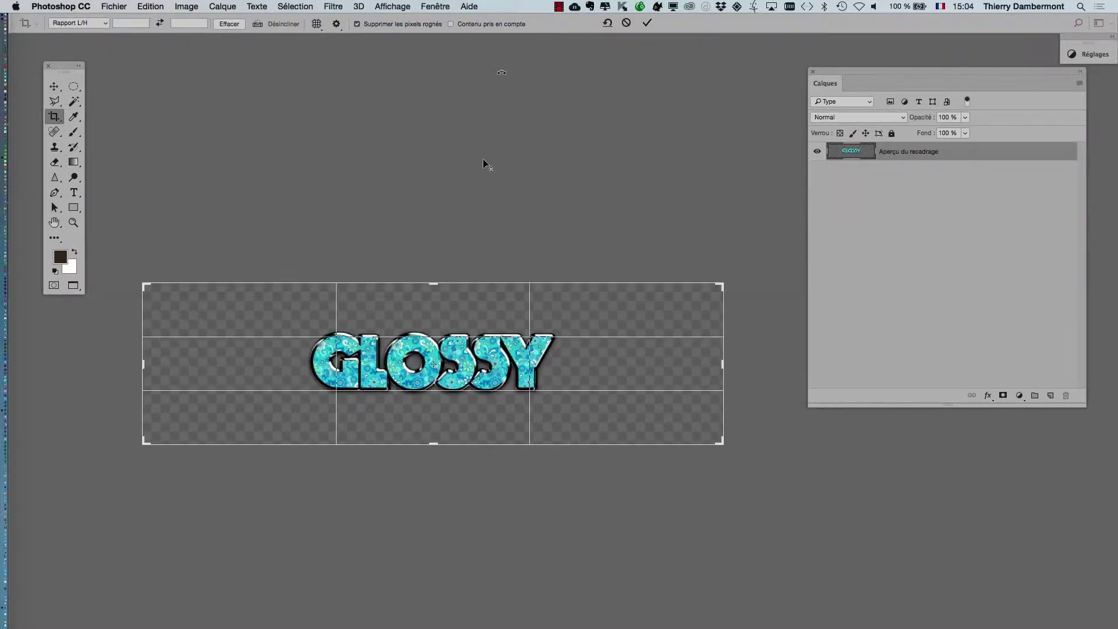
{"action": "left_click", "coordinate": [647, 23]}
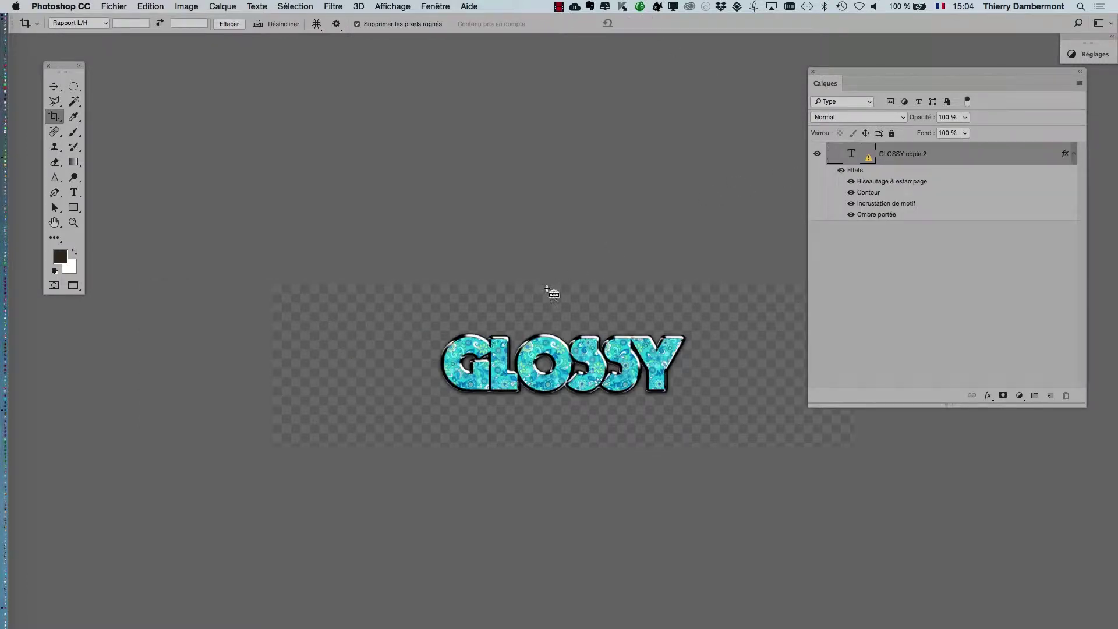
Scale the GLOSSY text up to about 207% with Free Transform.
{"action": "key", "text": "ctrl+t"}
{"action": "key", "text": "Return"}
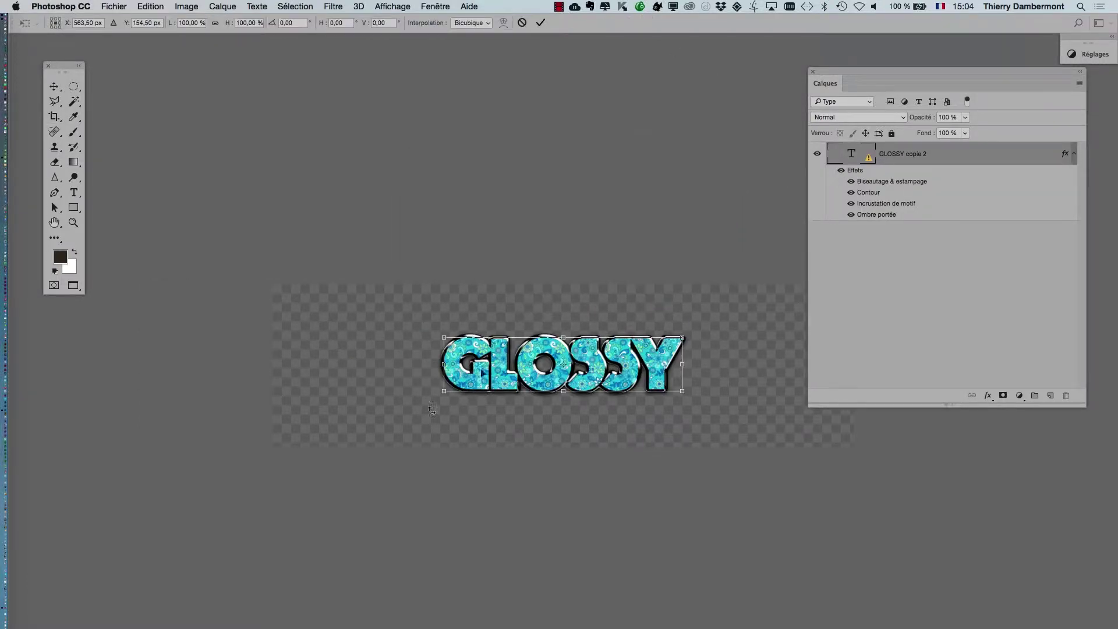
{"action": "left_click_drag", "start_coordinate": [443, 391], "coordinate": [315, 422]}
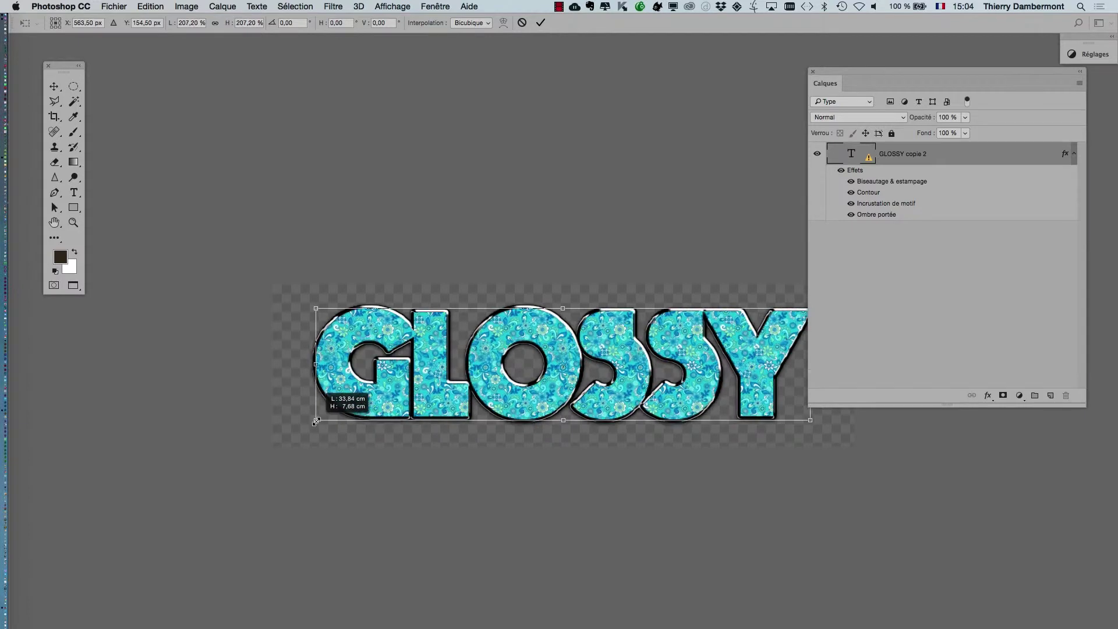
{"action": "left_click", "coordinate": [541, 23]}
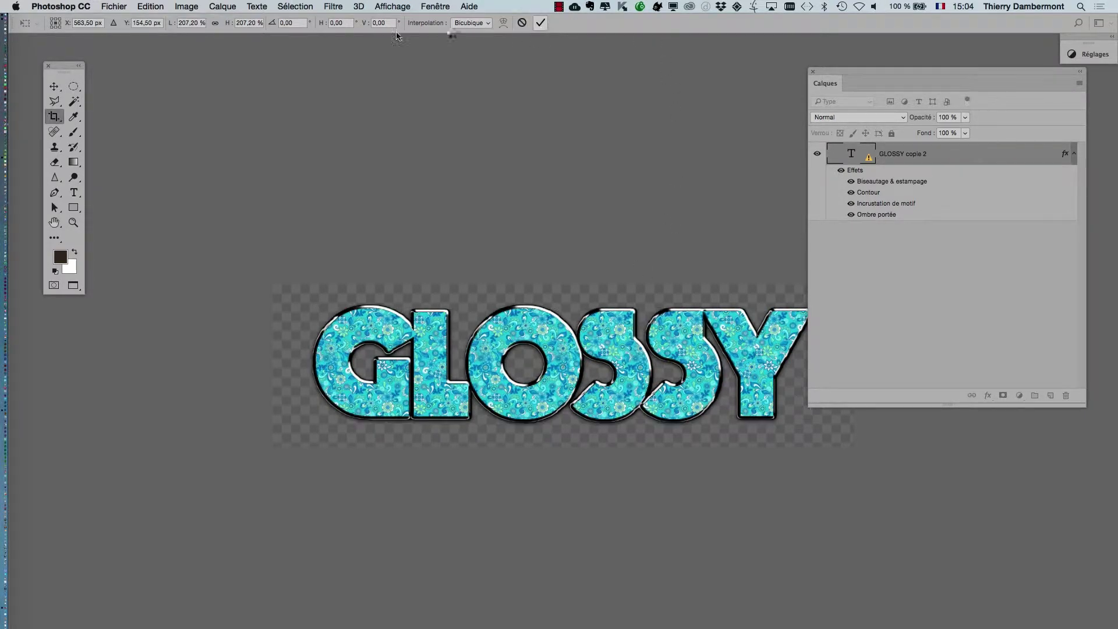
{"action": "left_click", "coordinate": [223, 7]}
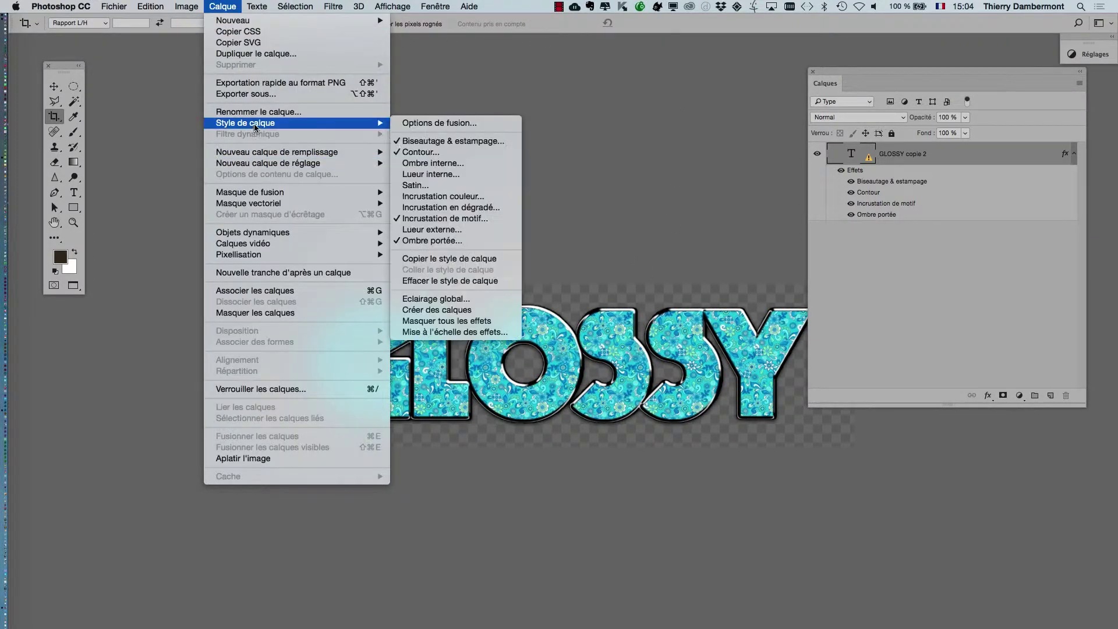
Set Mise à l'échelle des effets to 200% for the enlarged GLOSSY text.
{"action": "left_click", "coordinate": [460, 332]}
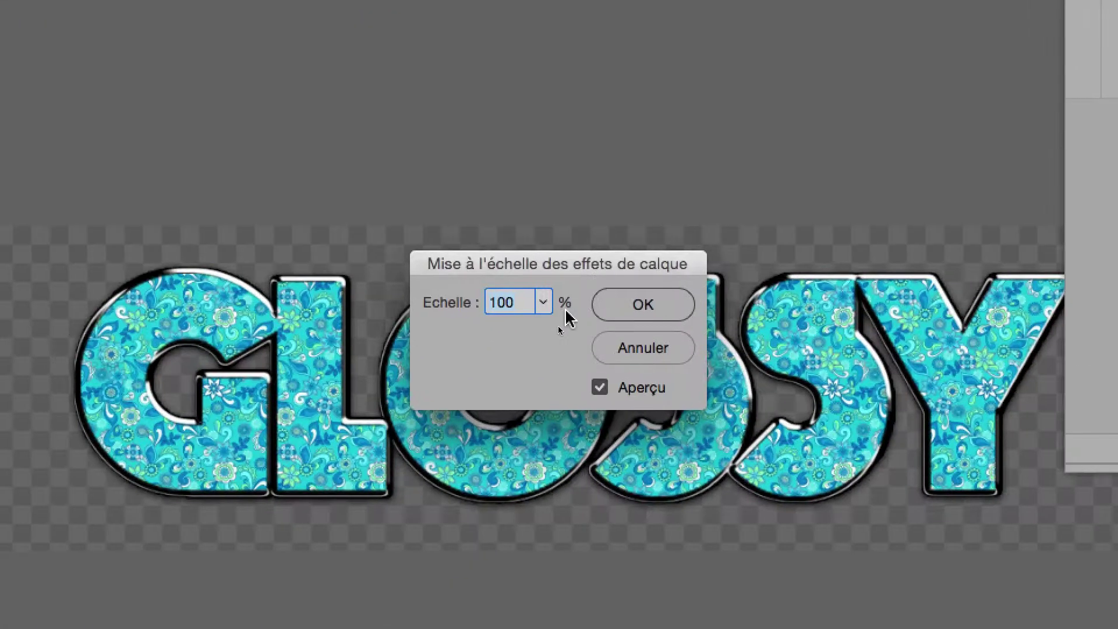
{"action": "type", "text": "50"}
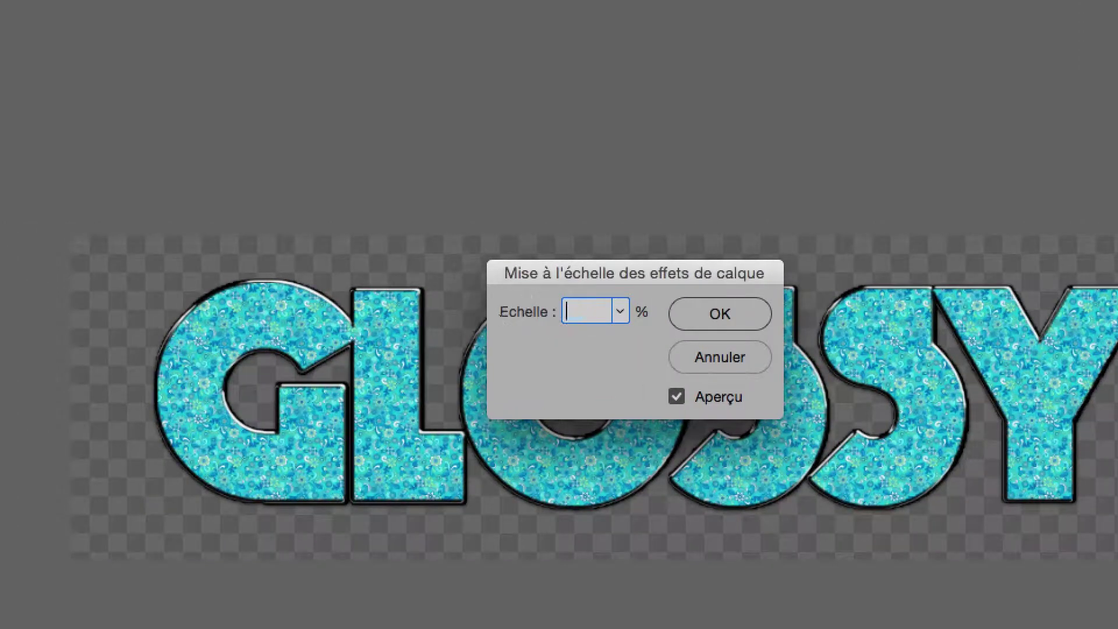
{"action": "type", "text": "200"}
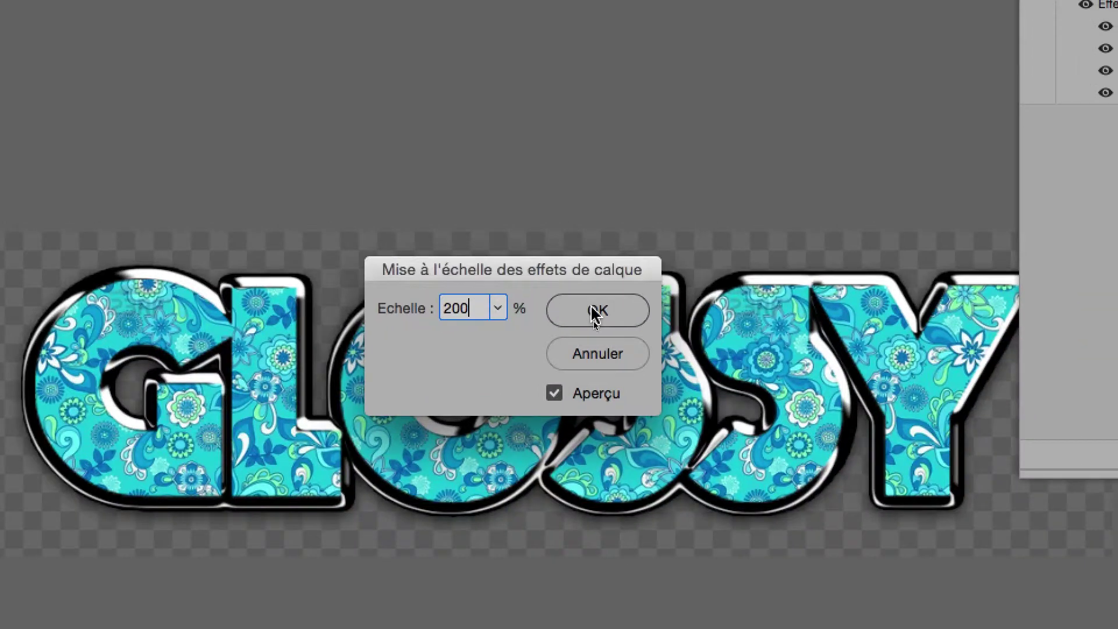
{"action": "left_click", "coordinate": [591, 315]}
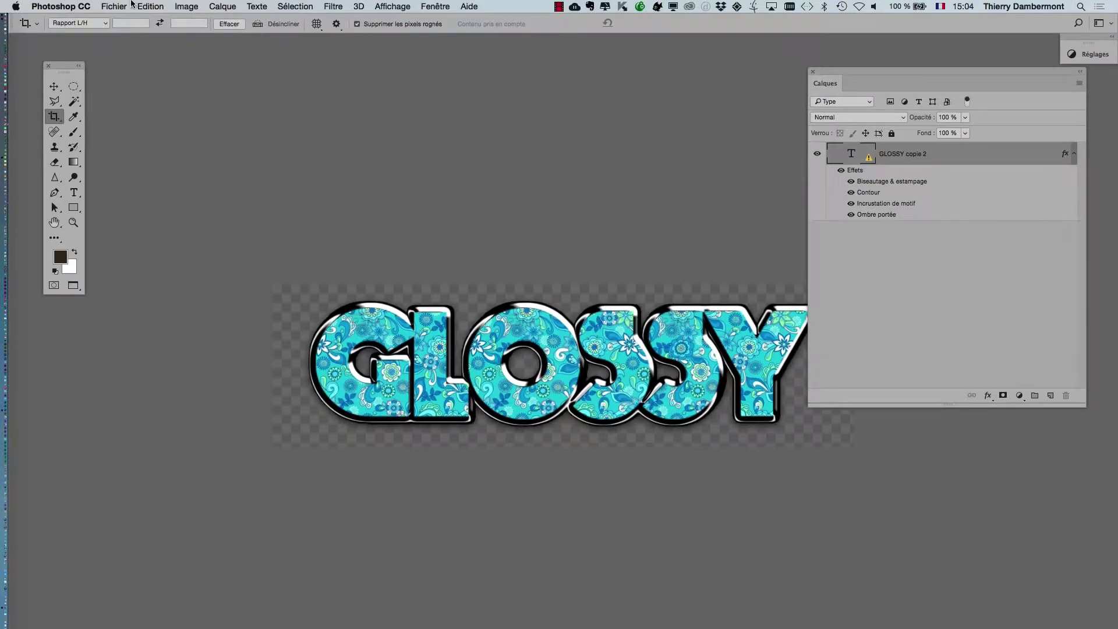
{"action": "left_click", "coordinate": [122, 6]}
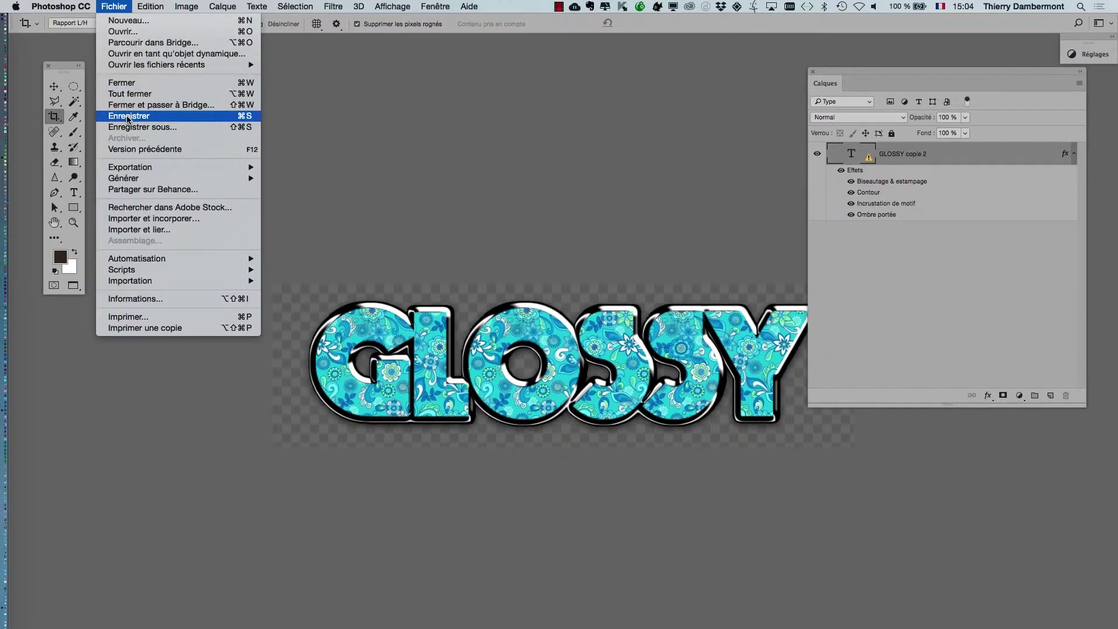
Save the edited GLOSSY smart object back into the main document.
{"action": "left_click", "coordinate": [183, 117]}
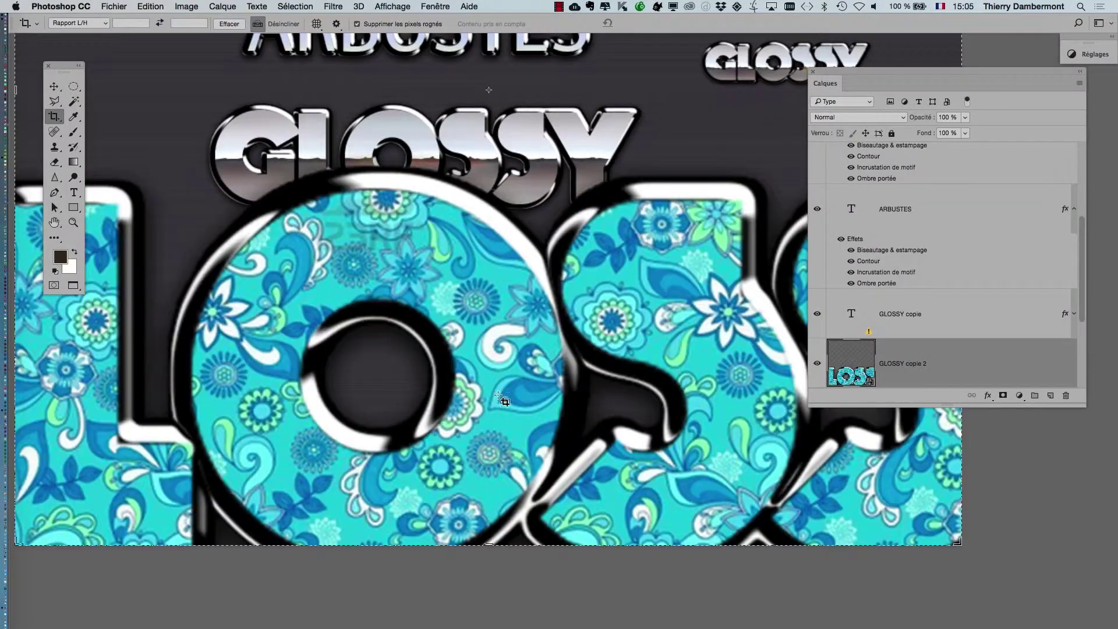
{"action": "scroll", "coordinate": [504, 390], "scroll_direction": "down", "scroll_amount": 2}
{"action": "scroll", "coordinate": [502, 386], "scroll_direction": "down", "scroll_amount": 2}
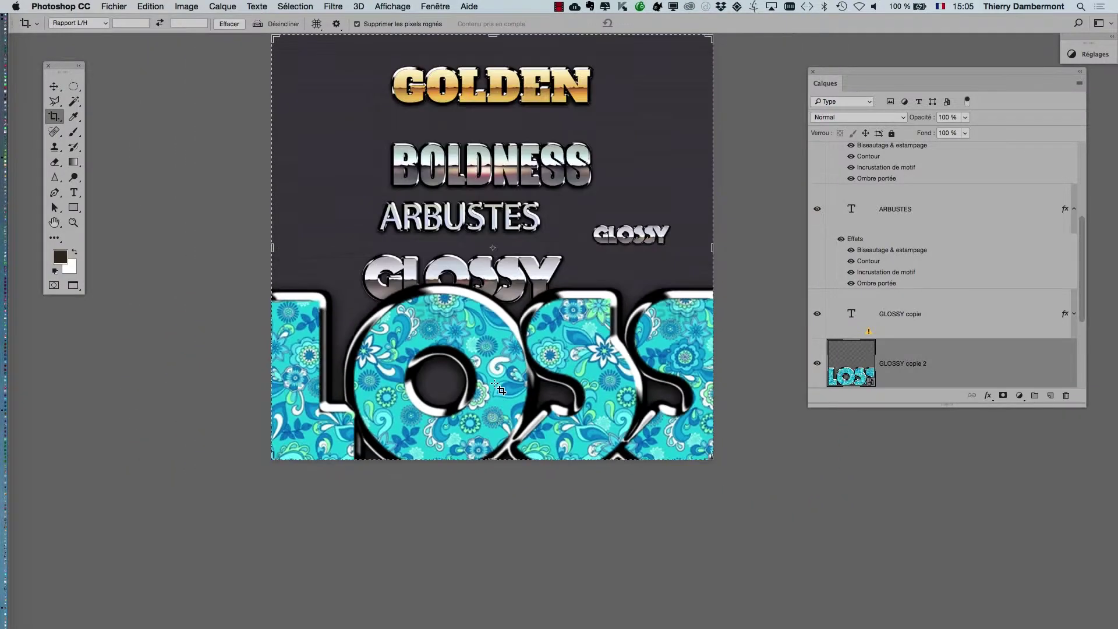
Scale the GLOSSY copie 2 layer down to fit the canvas bottom.
{"action": "scroll", "coordinate": [500, 383], "scroll_direction": "down", "scroll_amount": 2}
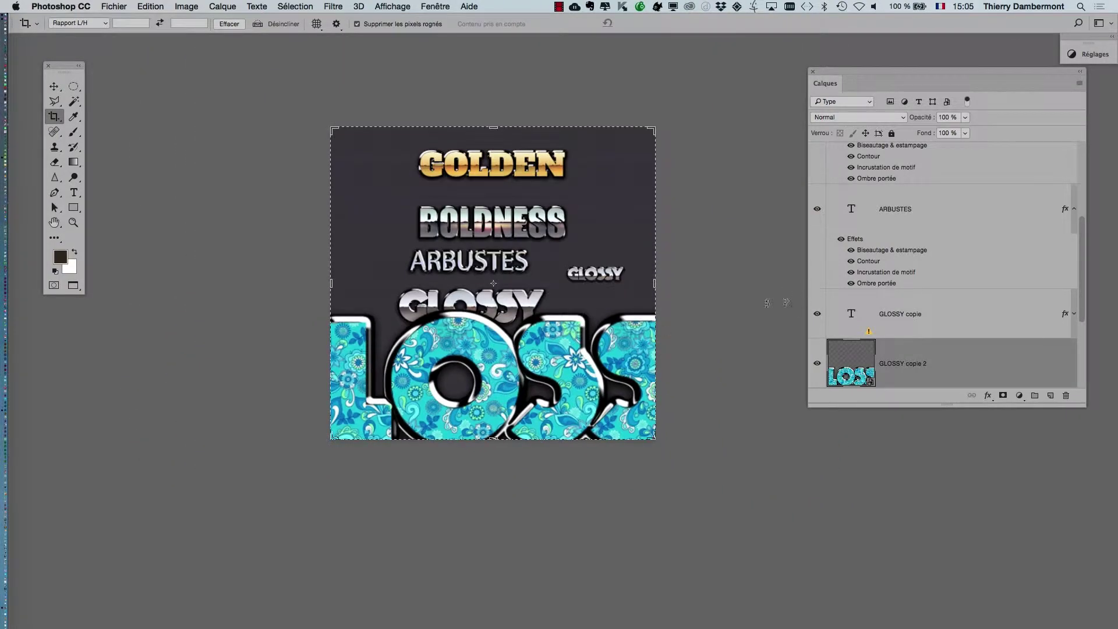
{"action": "key", "text": "ctrl+t"}
{"action": "left_click_drag", "start_coordinate": [165, 290], "coordinate": [343, 330]}
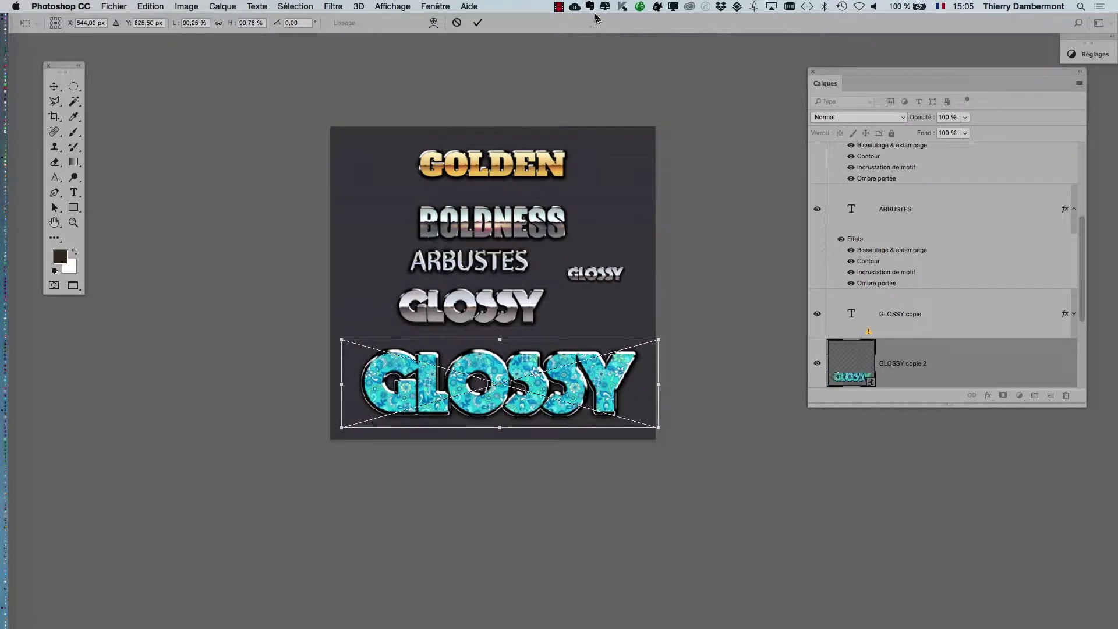
Commit the resized GLOSSY copie 2 text and lengthen the Layers panel down to Bg.
{"action": "left_click", "coordinate": [477, 22]}
{"action": "scroll", "coordinate": [505, 388], "scroll_direction": "up", "scroll_amount": 2}
{"action": "scroll", "coordinate": [504, 388], "scroll_direction": "up", "scroll_amount": 2}
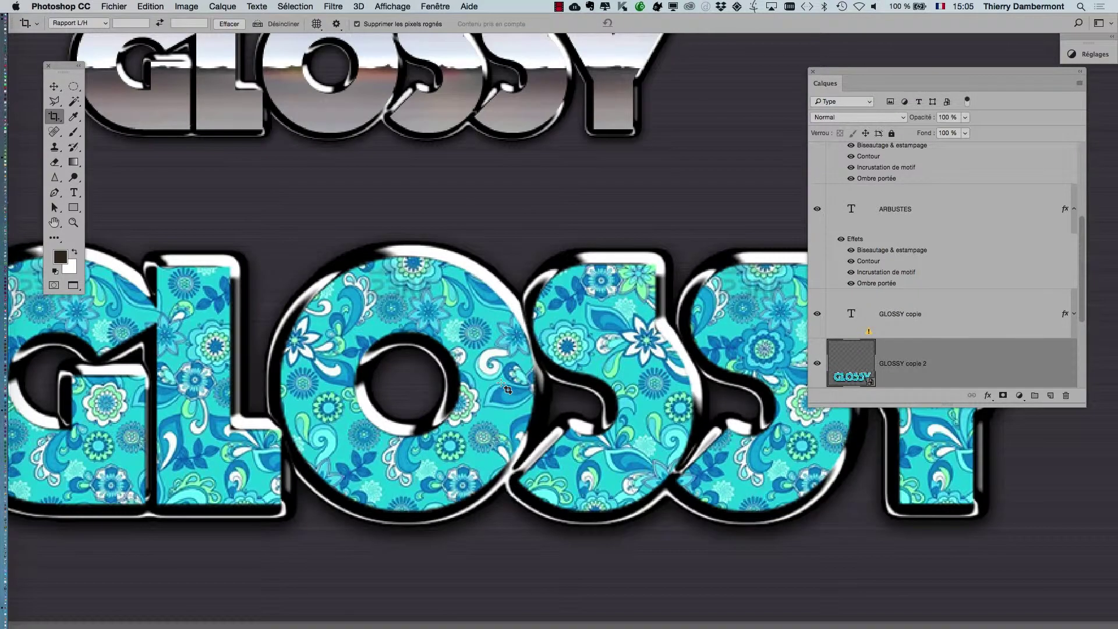
{"action": "scroll", "coordinate": [574, 378], "scroll_direction": "down", "scroll_amount": 2}
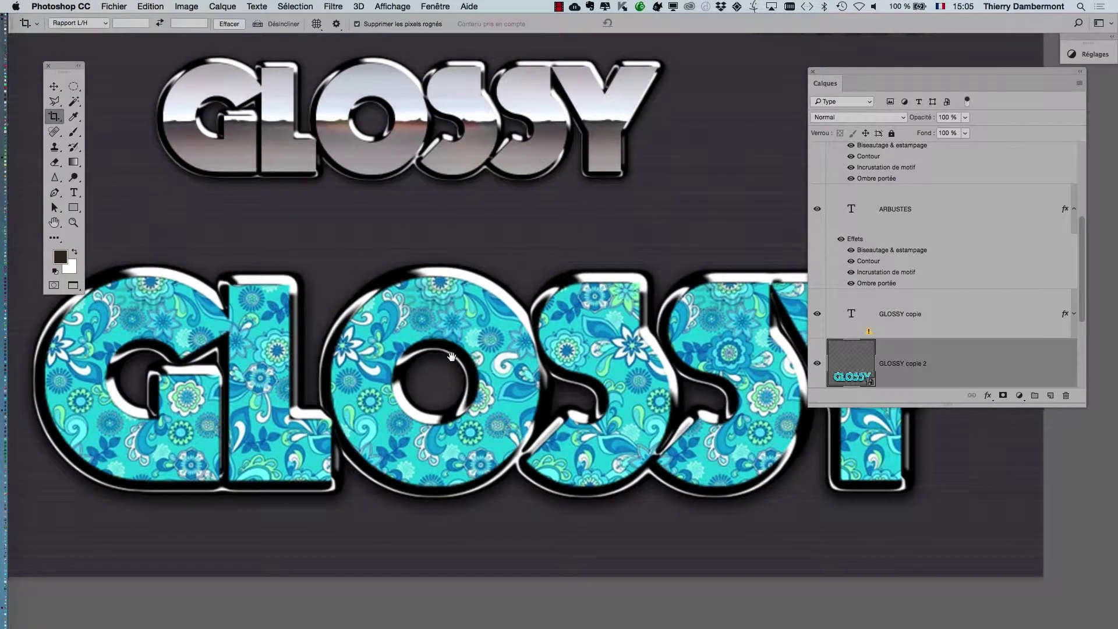
{"action": "left_click_drag", "start_coordinate": [453, 354], "coordinate": [366, 293]}
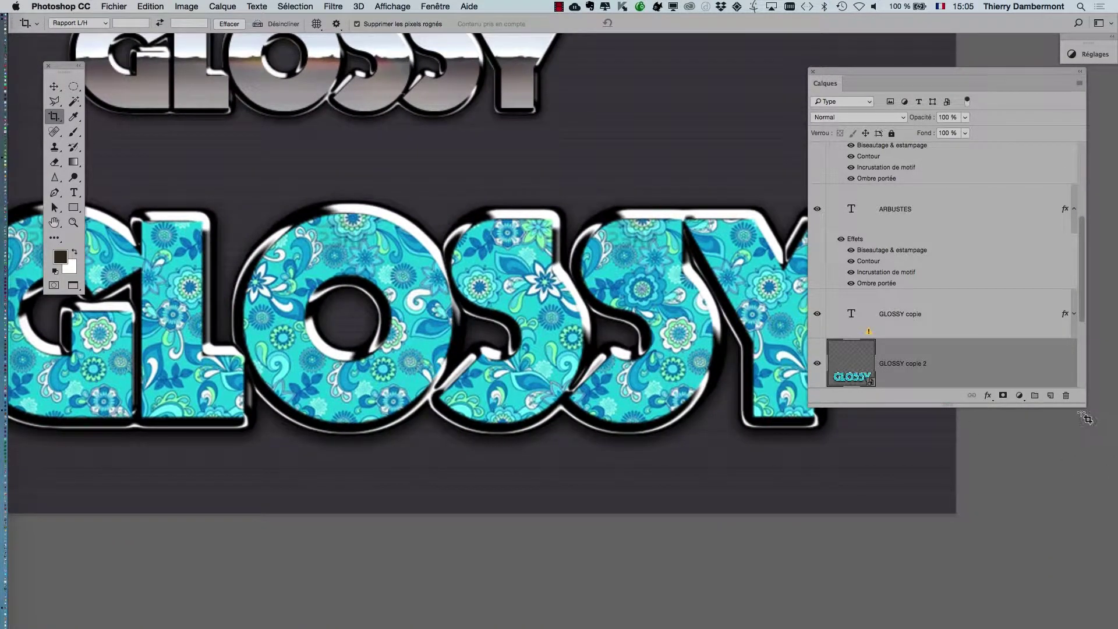
{"action": "left_click_drag", "start_coordinate": [1081, 406], "coordinate": [1092, 534]}
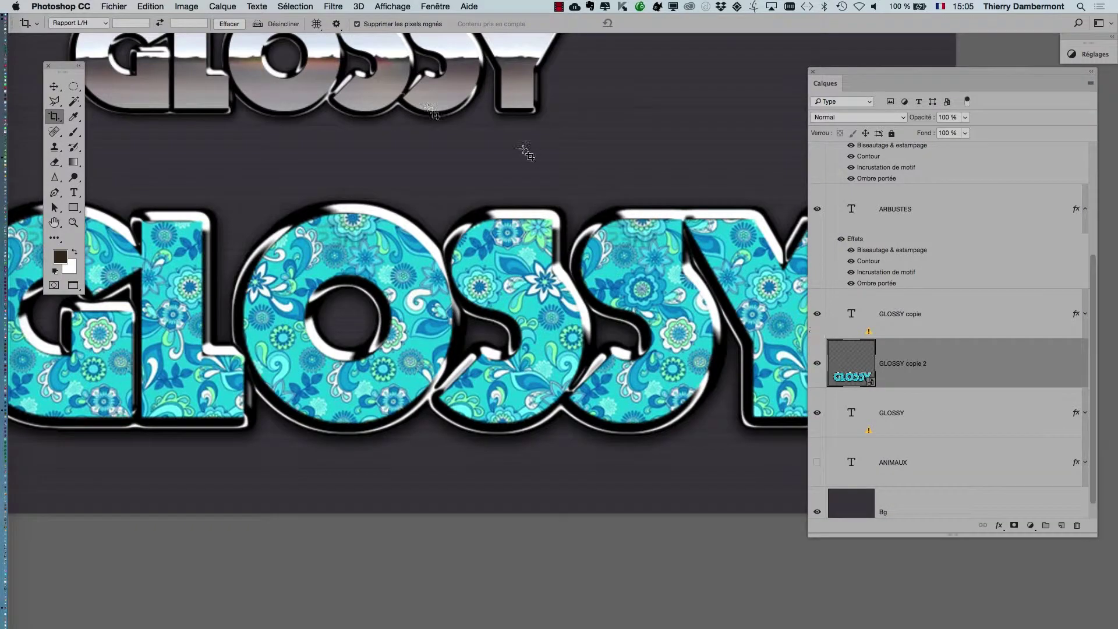
{"action": "left_click", "coordinate": [435, 6]}
Show the Styles panel and open the GLOSSY copie 2 smart object, keeping its embedded profile.
{"action": "left_click", "coordinate": [460, 355]}
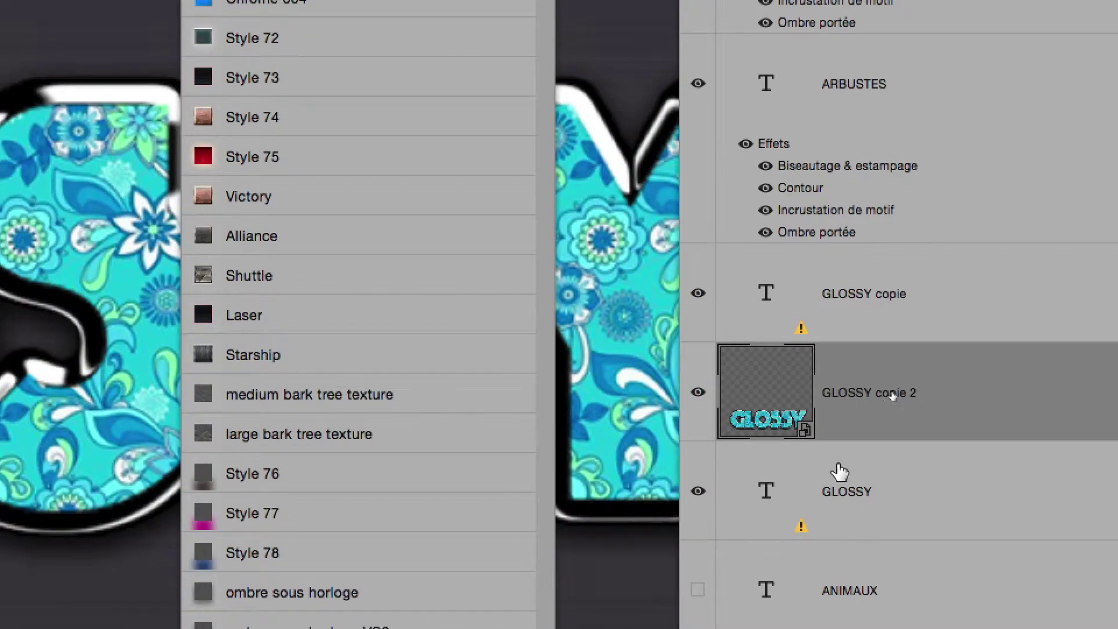
{"action": "double_click", "coordinate": [809, 448]}
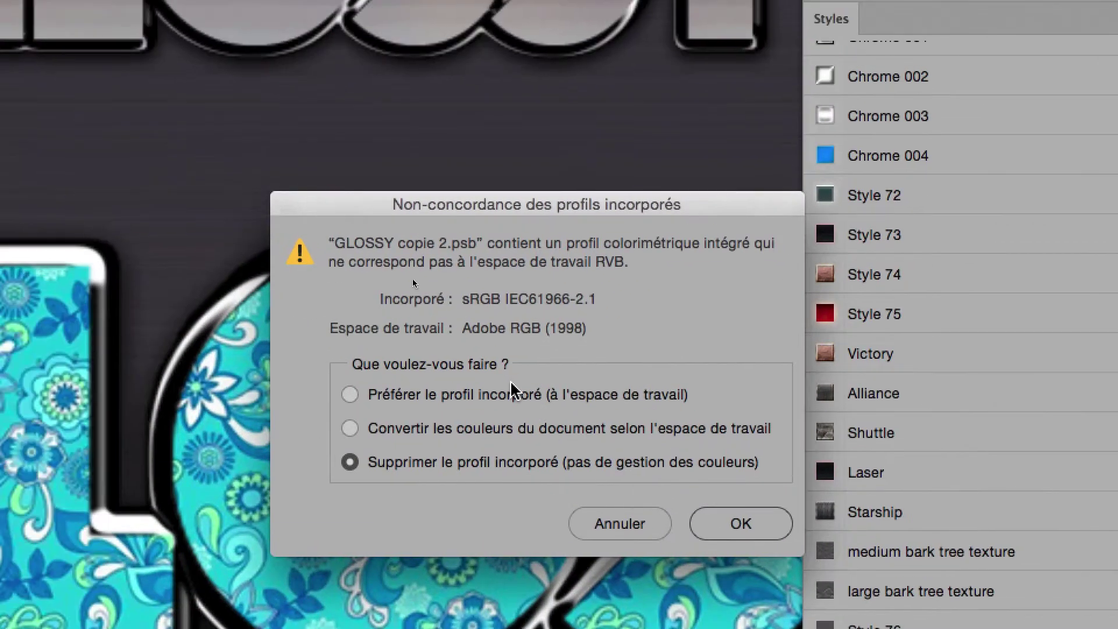
{"action": "left_click", "coordinate": [355, 298]}
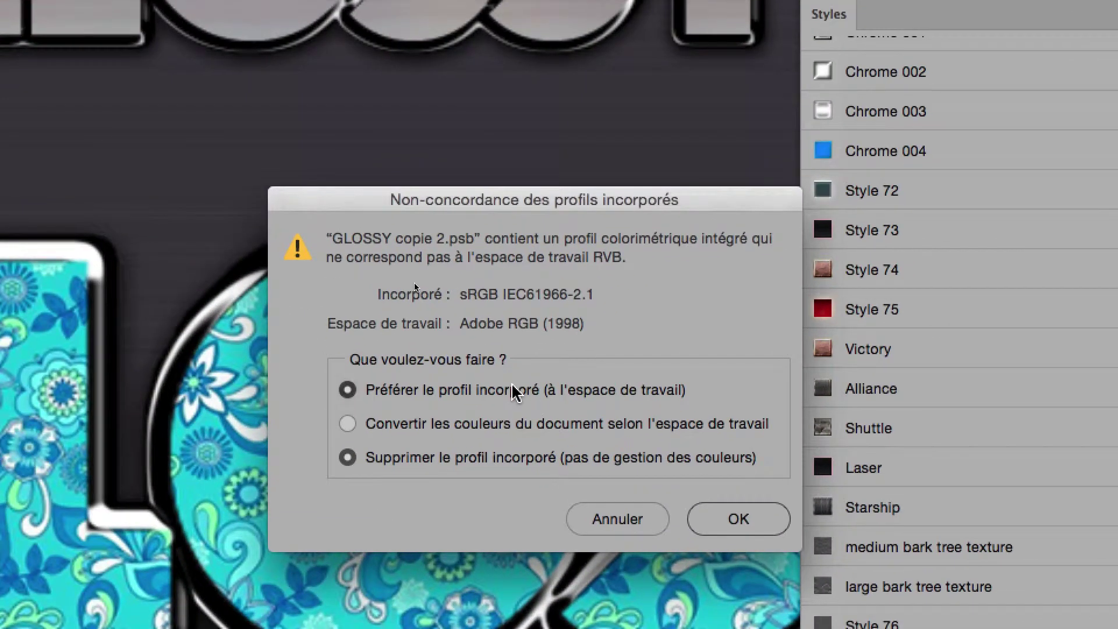
{"action": "left_click", "coordinate": [590, 429]}
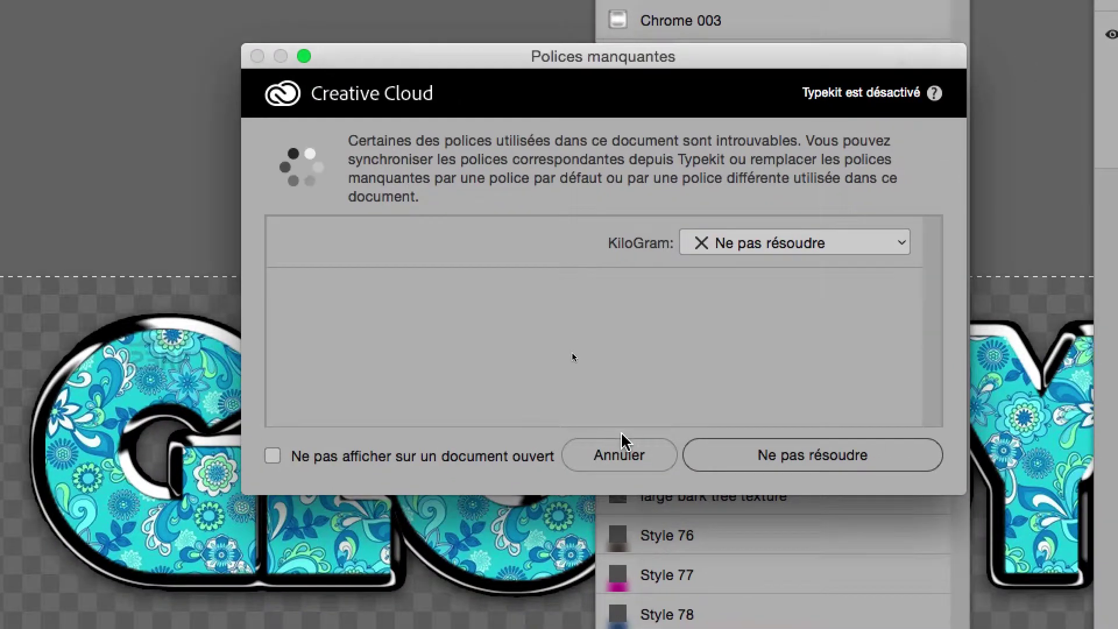
{"action": "left_click", "coordinate": [621, 447]}
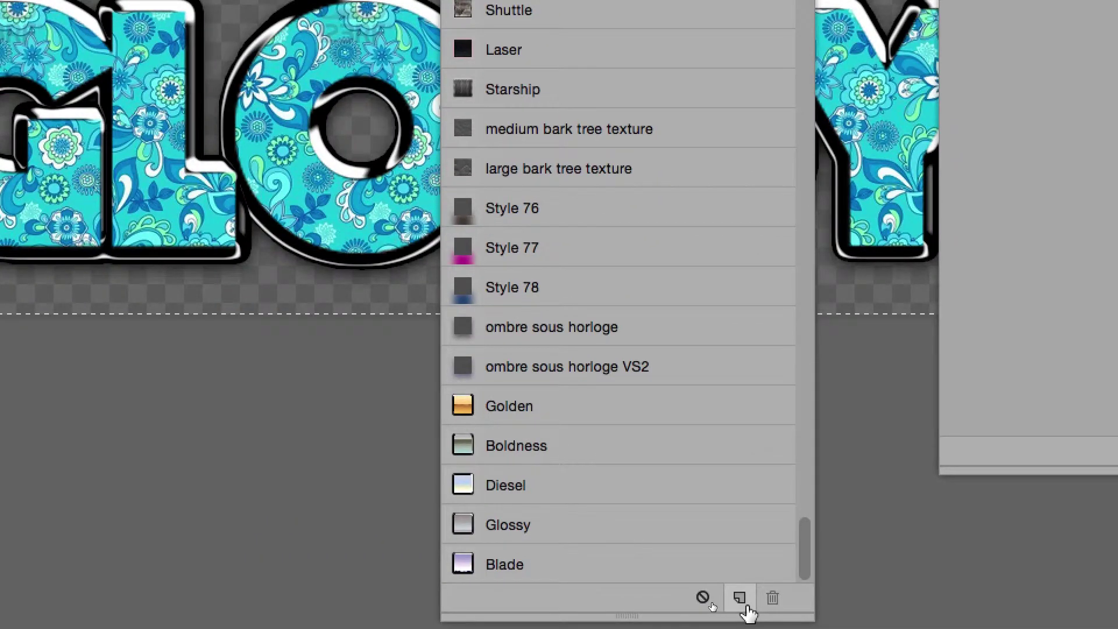
Save the current text effects as a new style named 'glossy fleurs'.
{"action": "left_click", "coordinate": [741, 600]}
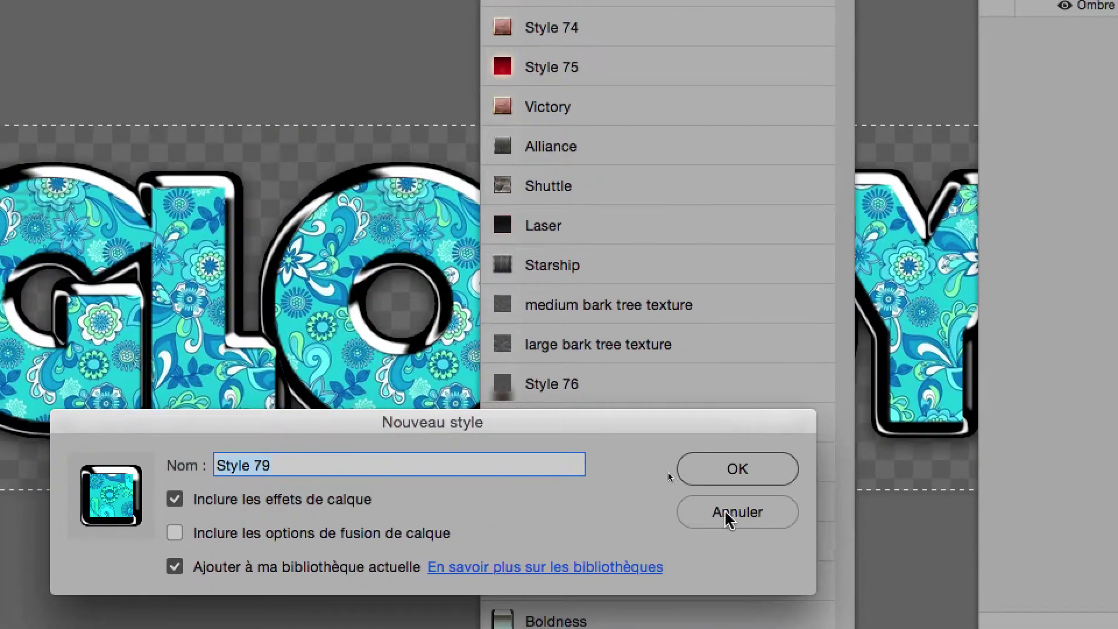
{"action": "type", "text": "glossy fleurs"}
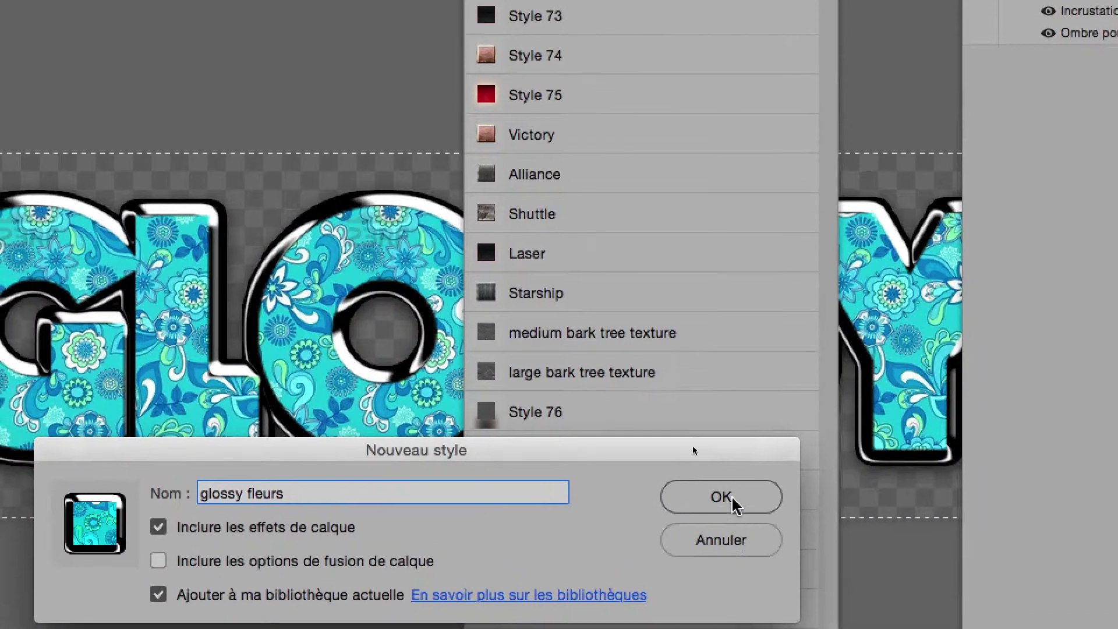
{"action": "left_click", "coordinate": [833, 463]}
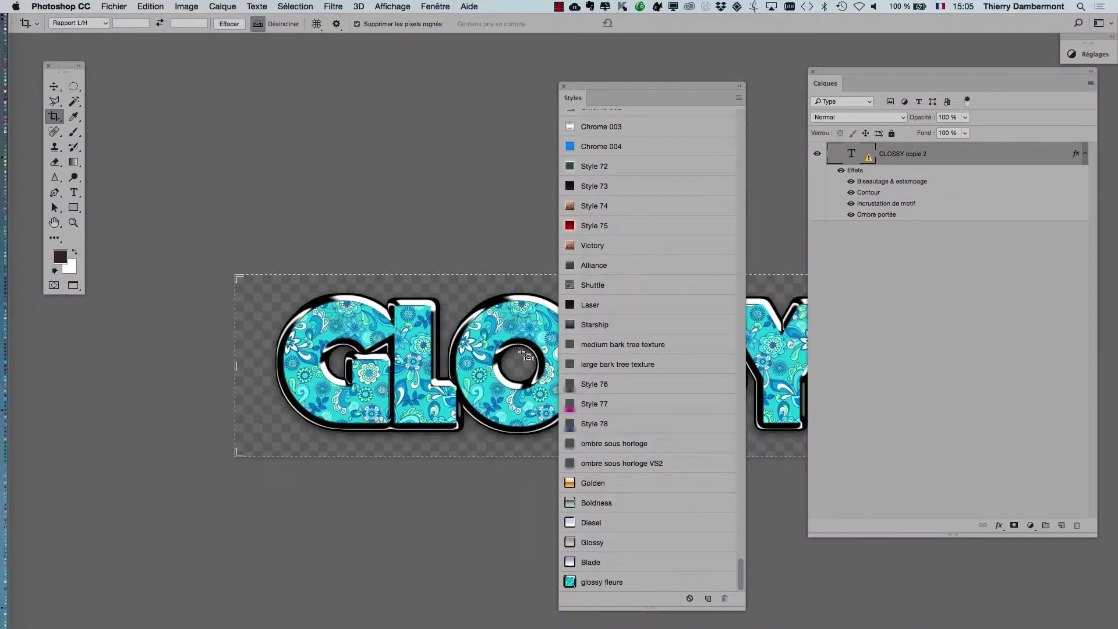
{"action": "key", "text": "super+Tab"}
{"action": "key", "text": "super+Tab"}
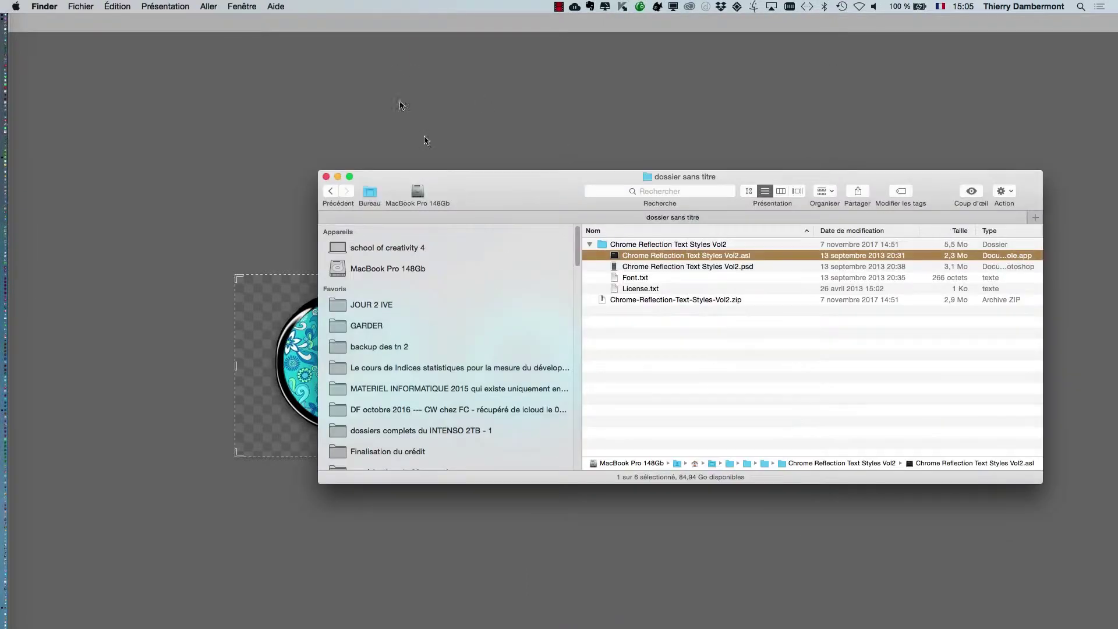
Browse Finder up to the desktop folder and check Photoshop's recent files.
{"action": "left_click", "coordinate": [687, 309]}
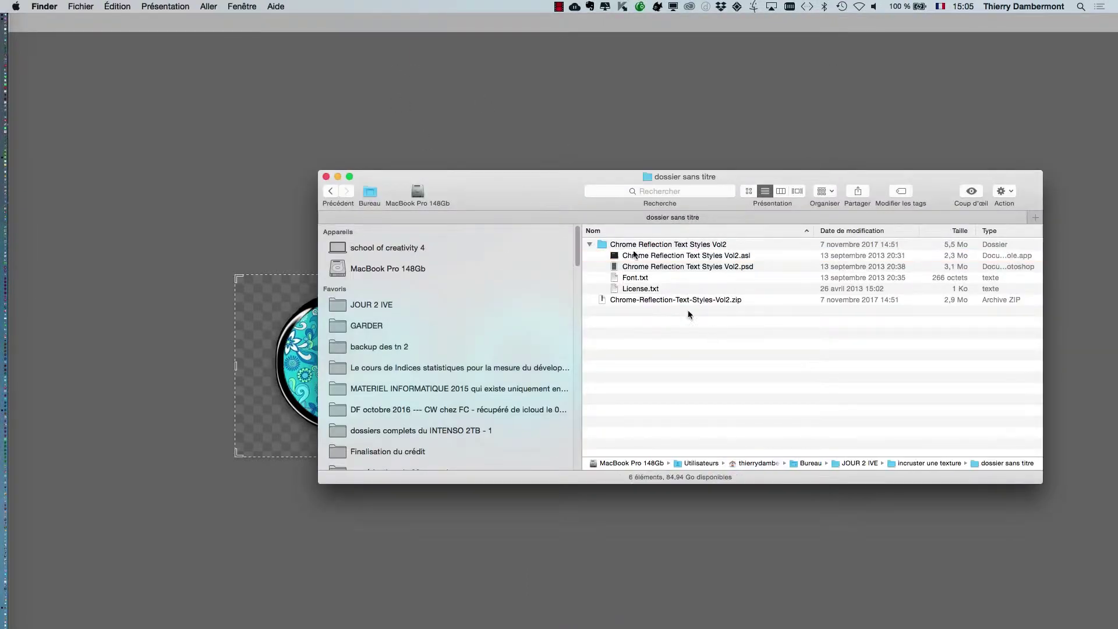
{"action": "left_click", "coordinate": [657, 177], "text": "super"}
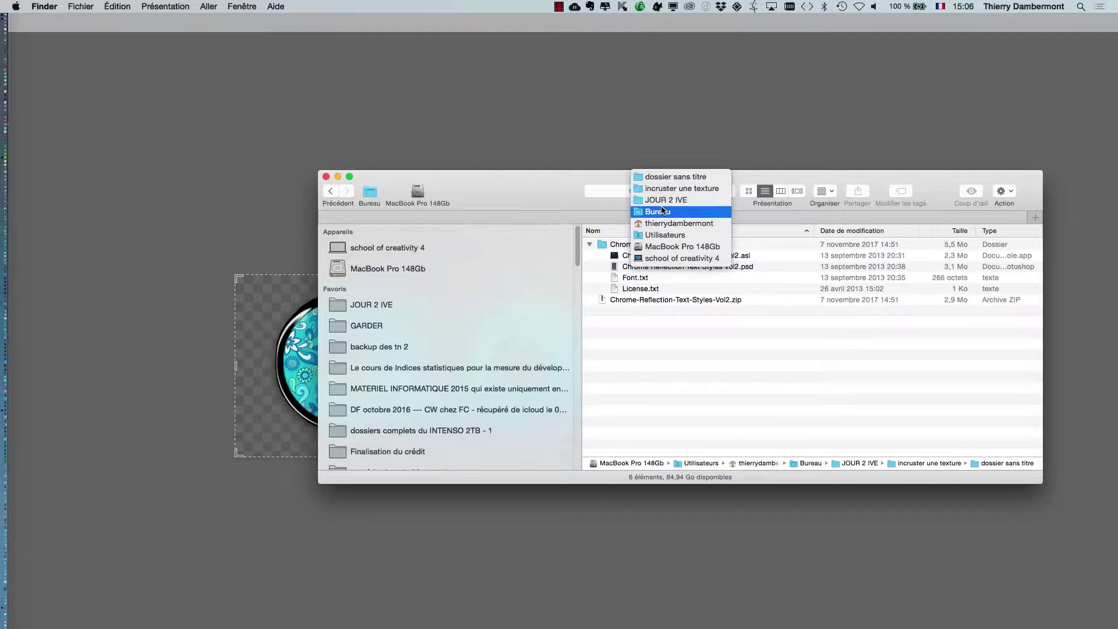
{"action": "left_click", "coordinate": [662, 211]}
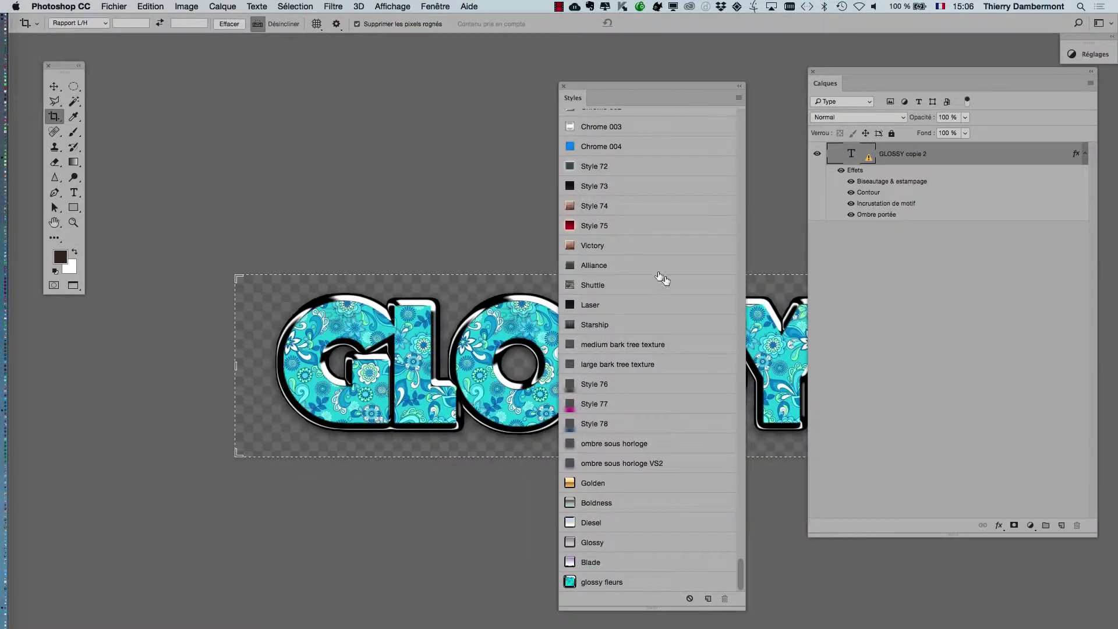
{"action": "left_click", "coordinate": [114, 7]}
{"action": "mouse_move", "coordinate": [157, 65]}
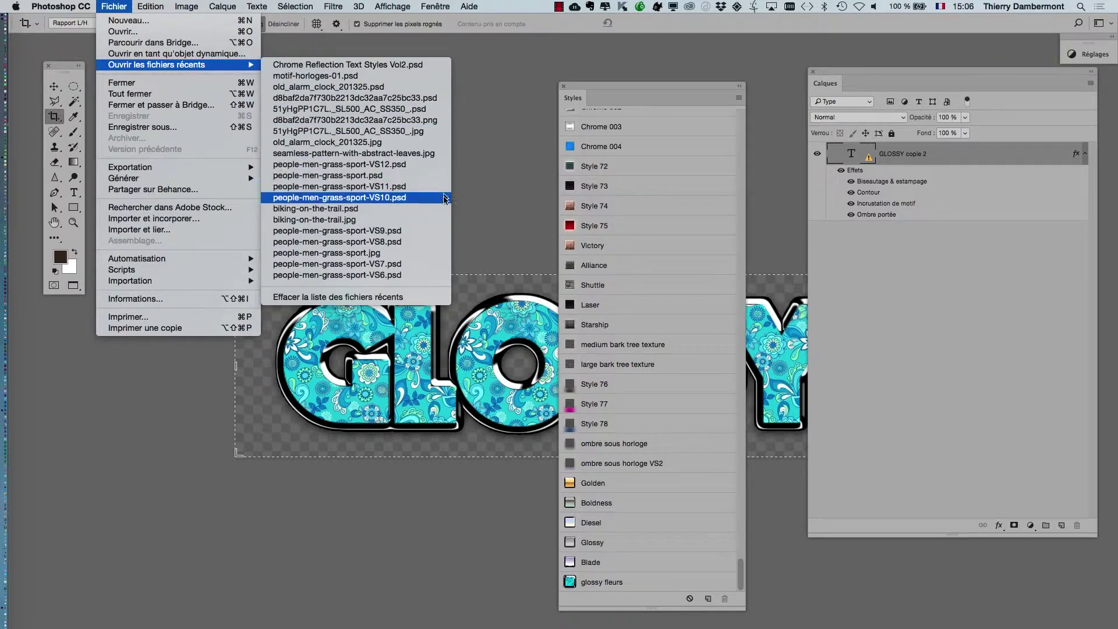
{"action": "left_click", "coordinate": [486, 226]}
{"action": "key", "text": "super+Tab"}
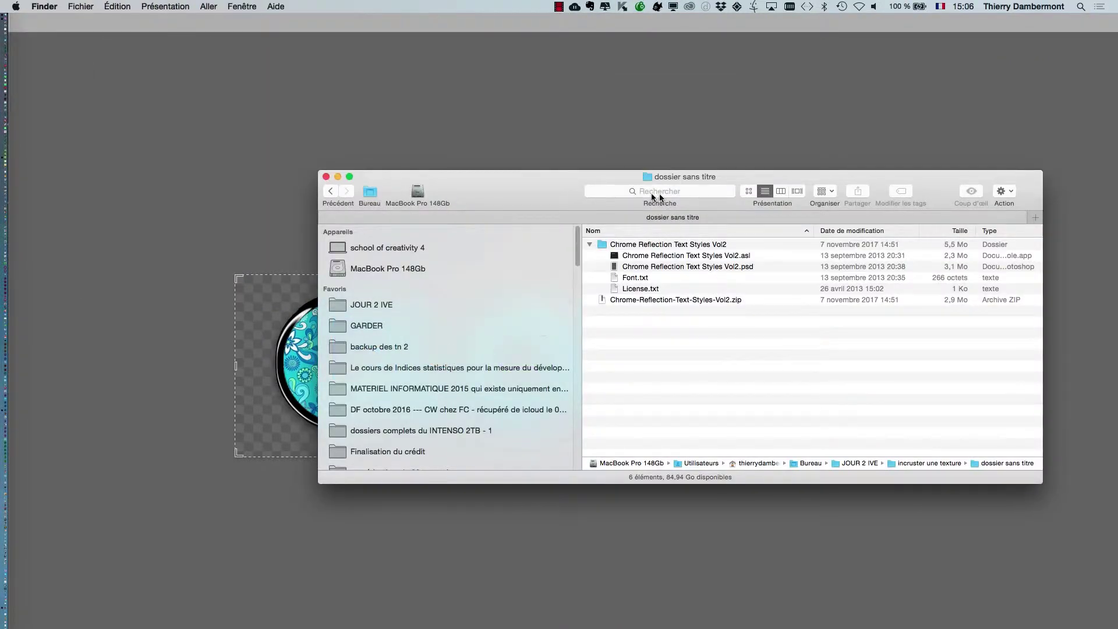
Search the whole Mac for 'giraffe' files and open giraffe-at-the-zoo-12.psd.
{"action": "left_click", "coordinate": [646, 194]}
{"action": "type", "text": "g"}
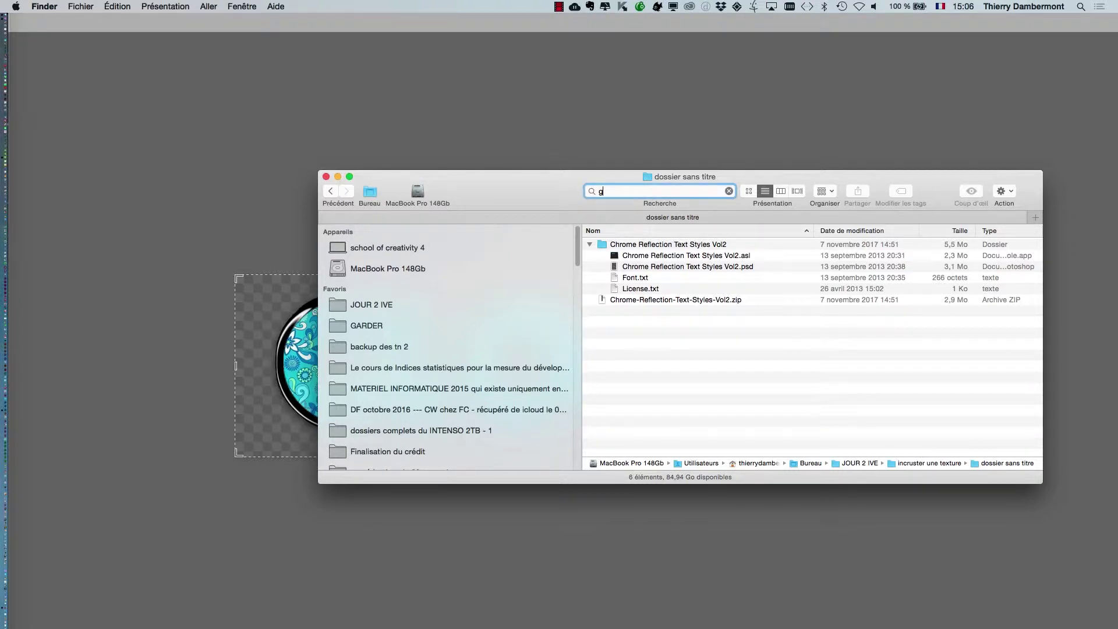
{"action": "type", "text": "irr"}
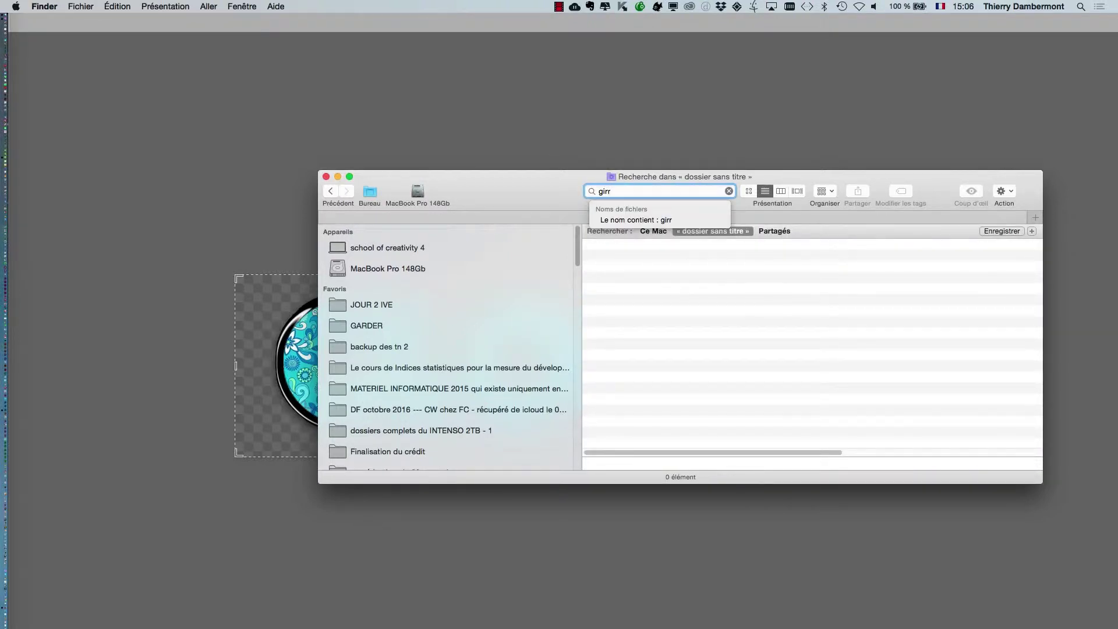
{"action": "key", "text": "BackSpace"}
{"action": "type", "text": "affe"}
{"action": "left_click", "coordinate": [641, 219]}
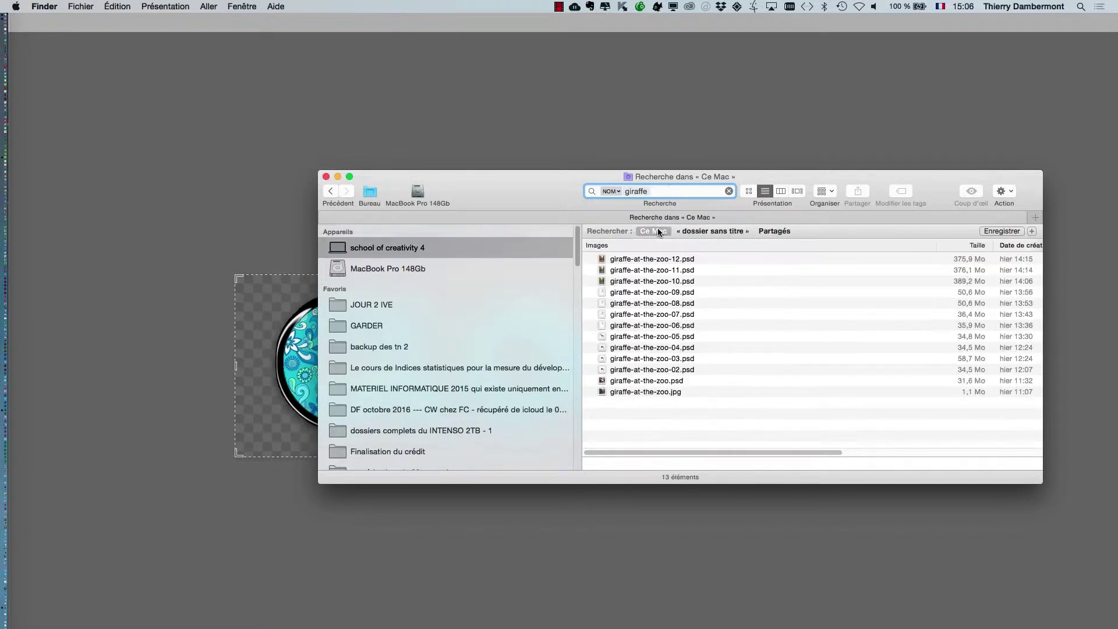
{"action": "double_click", "coordinate": [718, 261]}
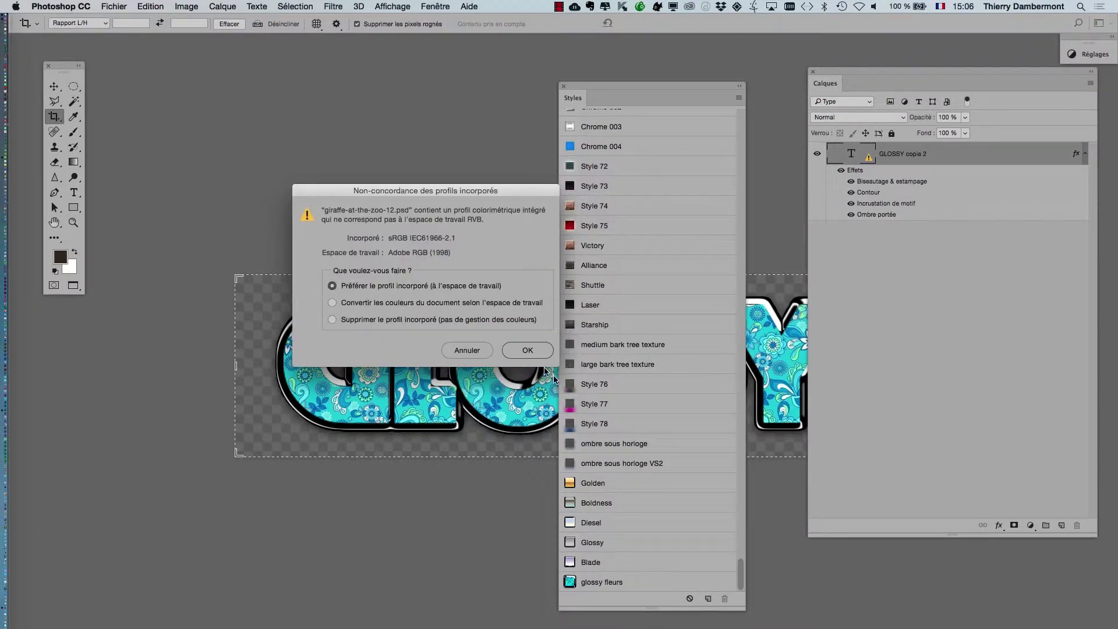
Keep the giraffe file's embedded profile, dismiss the library prompt, and select Calque 0.
{"action": "left_click", "coordinate": [529, 350]}
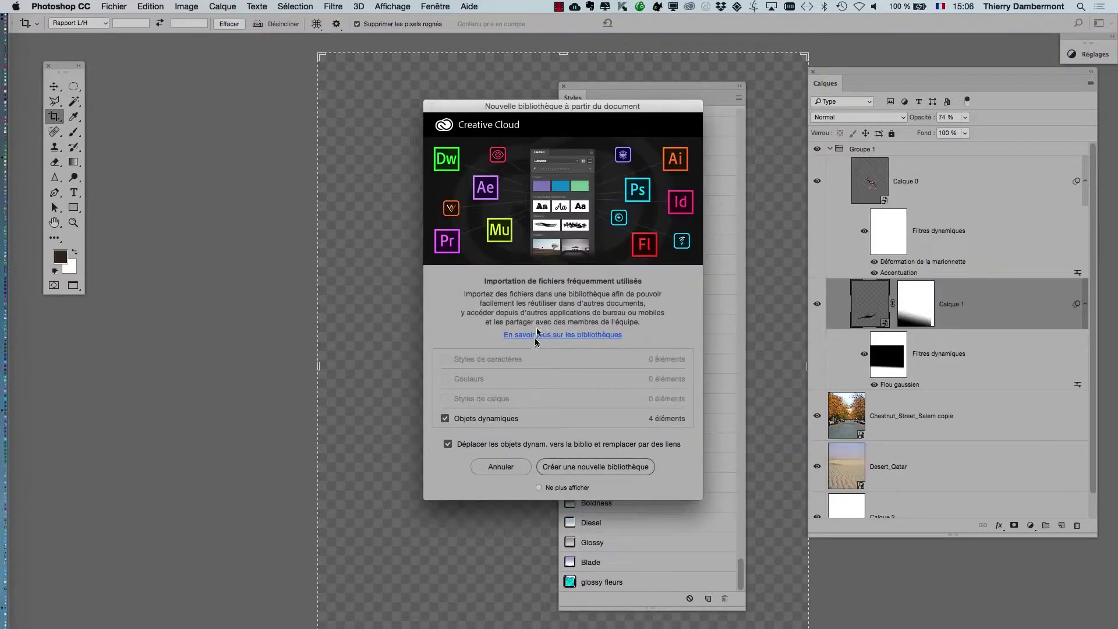
{"action": "left_click", "coordinate": [512, 467]}
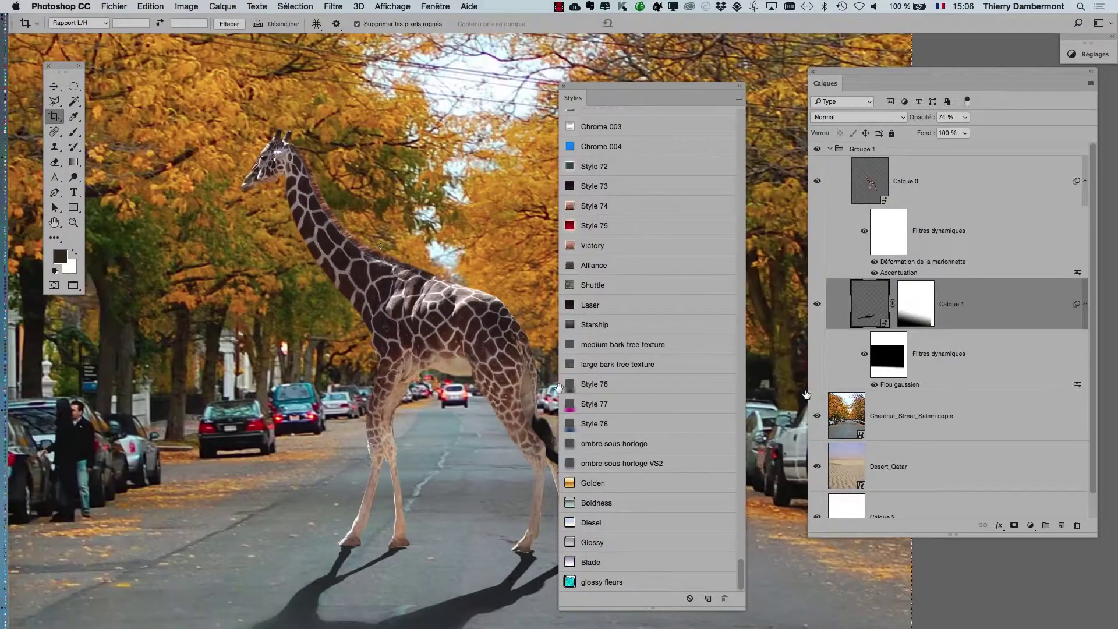
{"action": "left_click", "coordinate": [817, 183]}
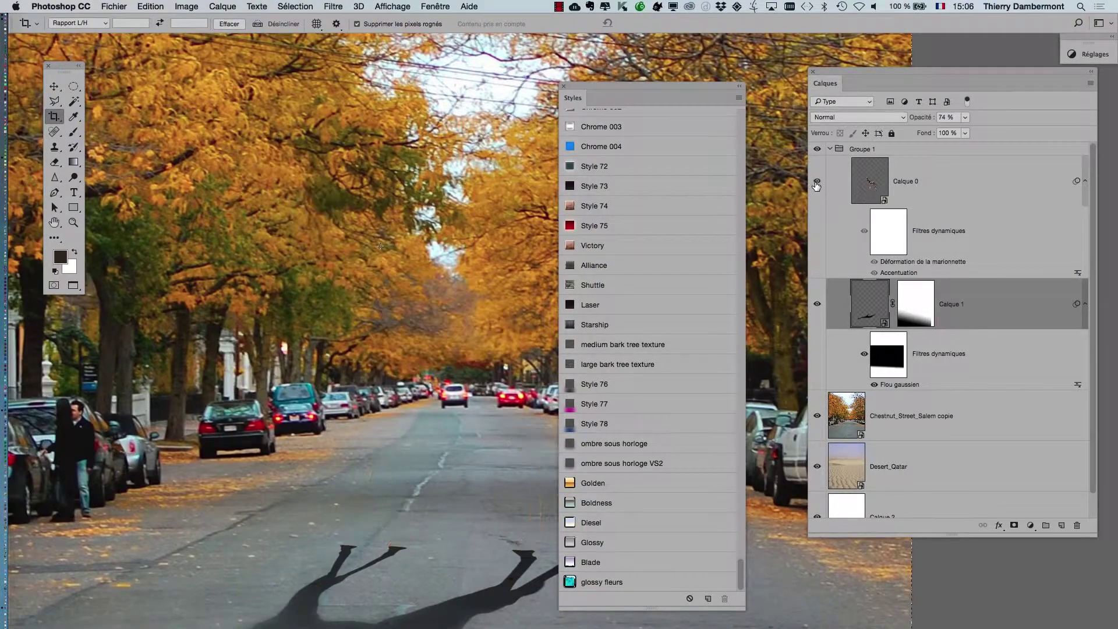
{"action": "left_click", "coordinate": [882, 186]}
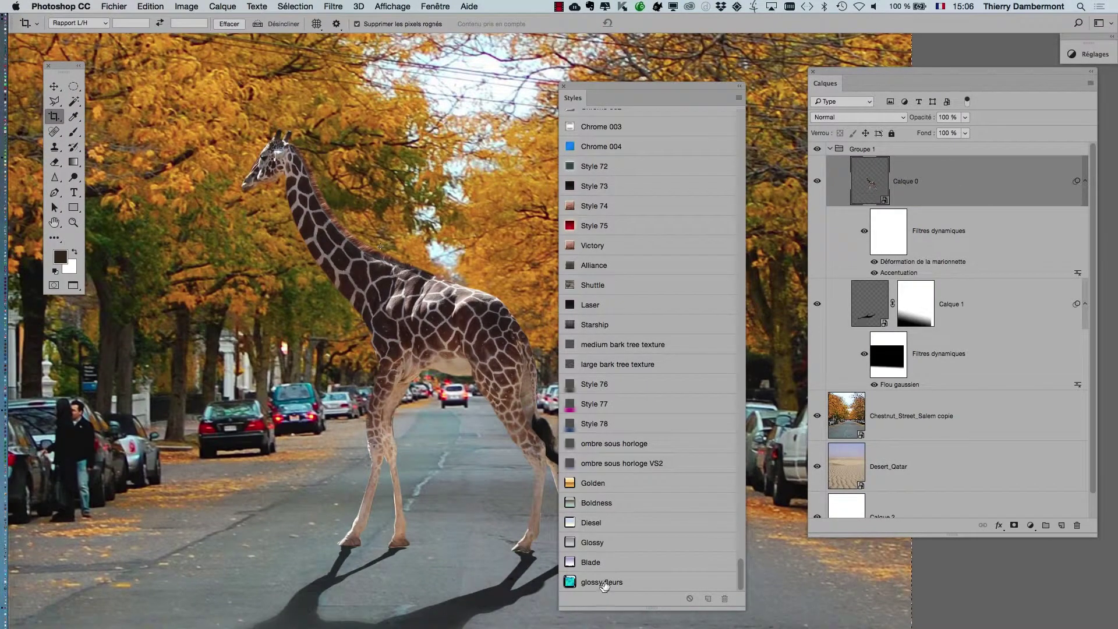
Apply the 'glossy fleurs' style to the giraffe layer and zoom in on it.
{"action": "left_click", "coordinate": [604, 582]}
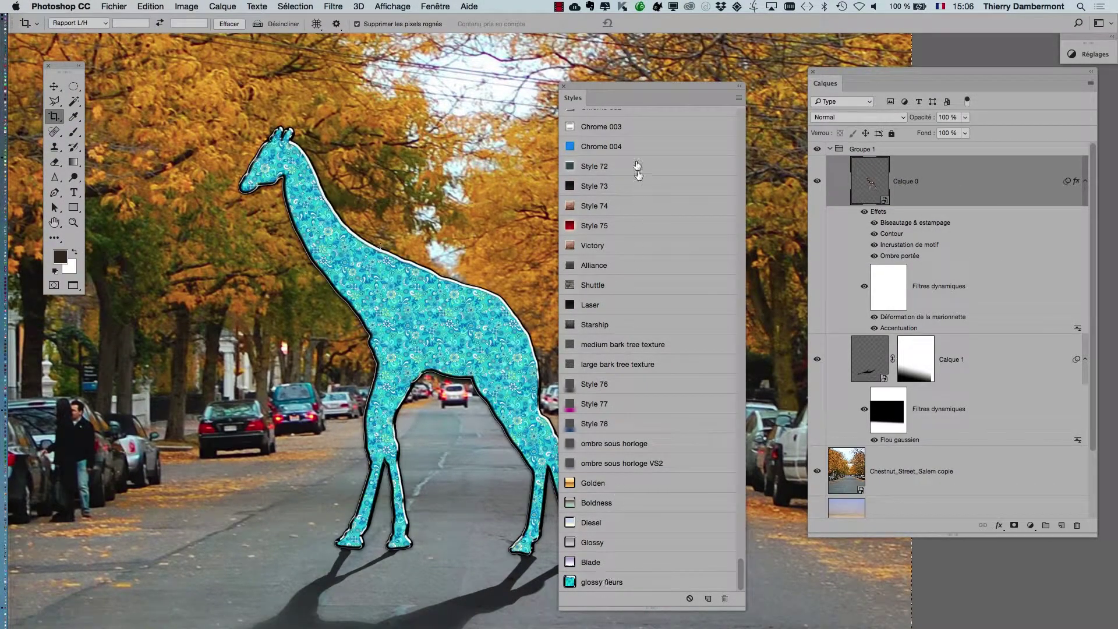
{"action": "left_click_drag", "start_coordinate": [592, 85], "coordinate": [685, 76]}
{"action": "scroll", "coordinate": [402, 298], "scroll_direction": "up", "scroll_amount": 2}
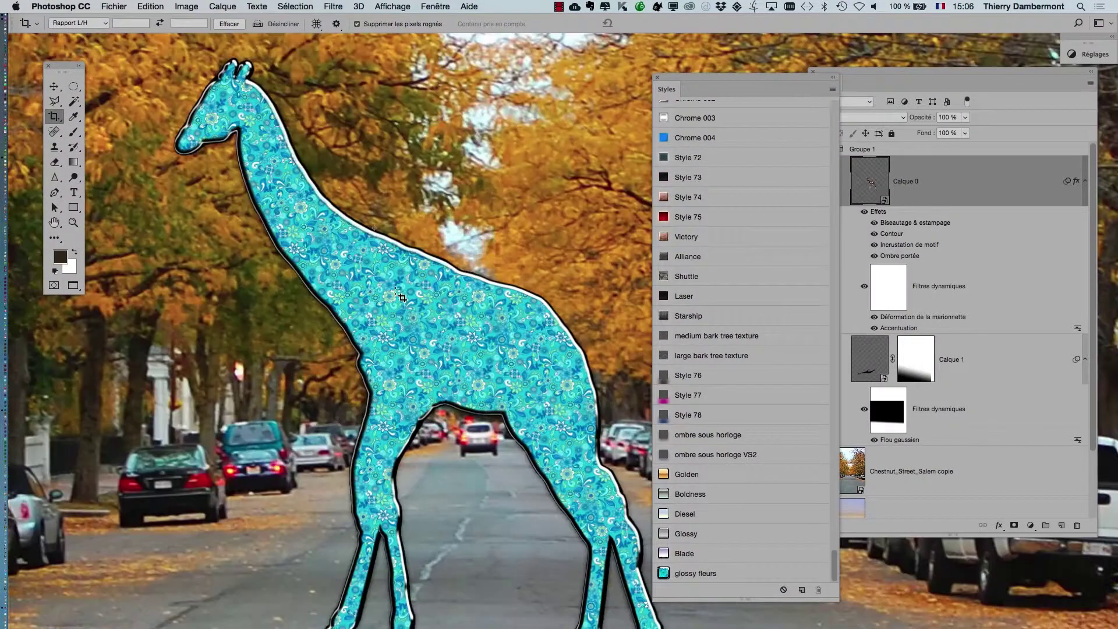
{"action": "scroll", "coordinate": [400, 351], "scroll_direction": "up", "scroll_amount": 1}
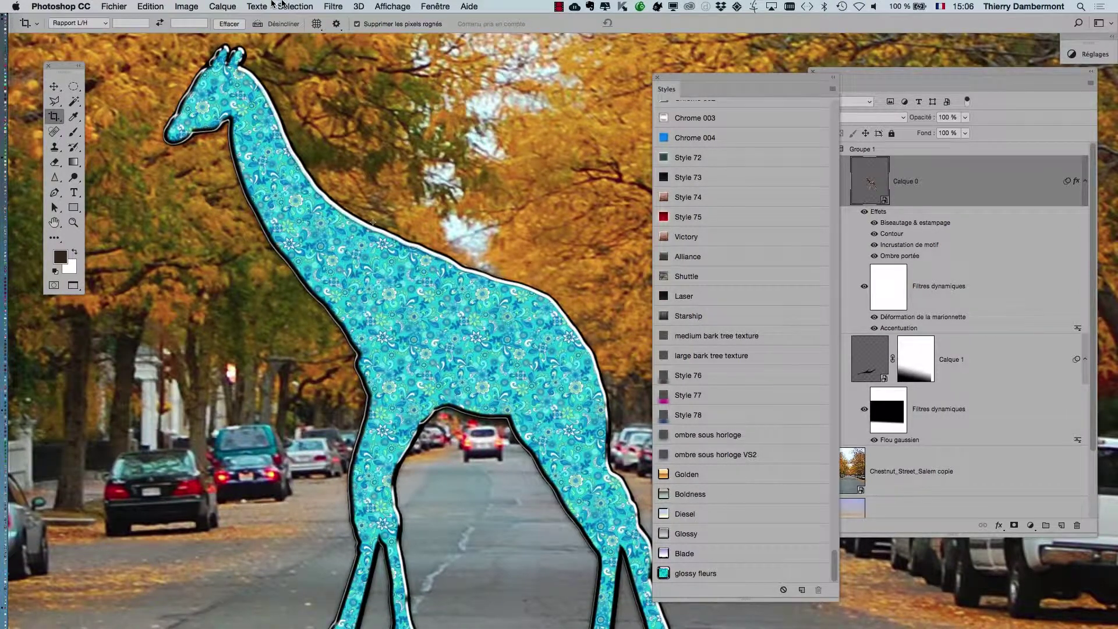
Scale the giraffe's effects to 200% and hide its Contour and Ombre portée effects.
{"action": "left_click", "coordinate": [229, 7]}
{"action": "mouse_move", "coordinate": [246, 123]}
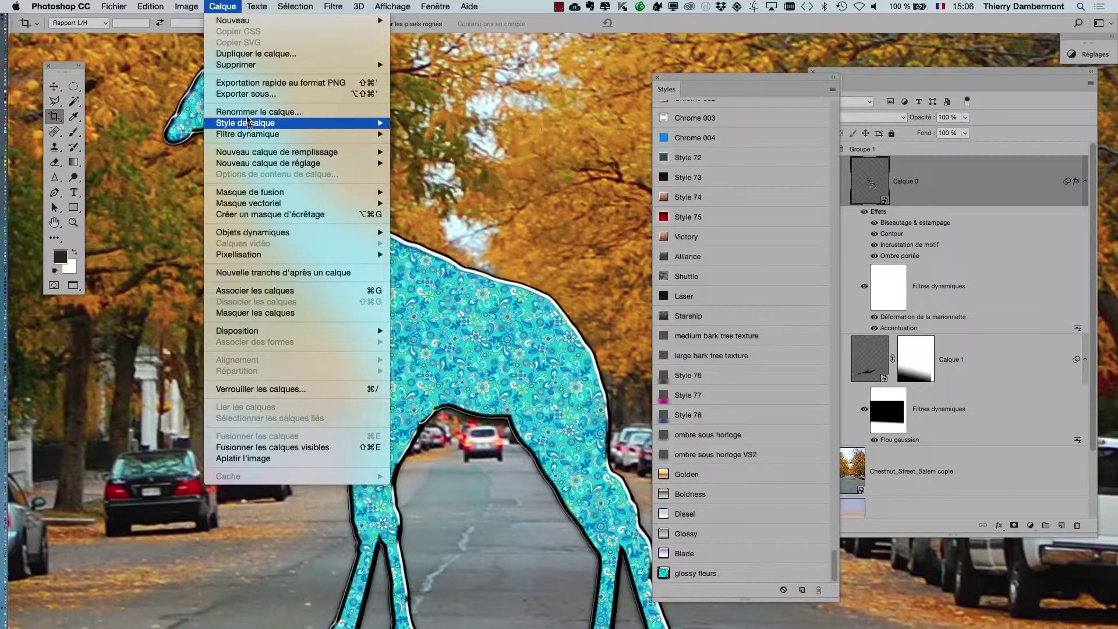
{"action": "left_click", "coordinate": [460, 332]}
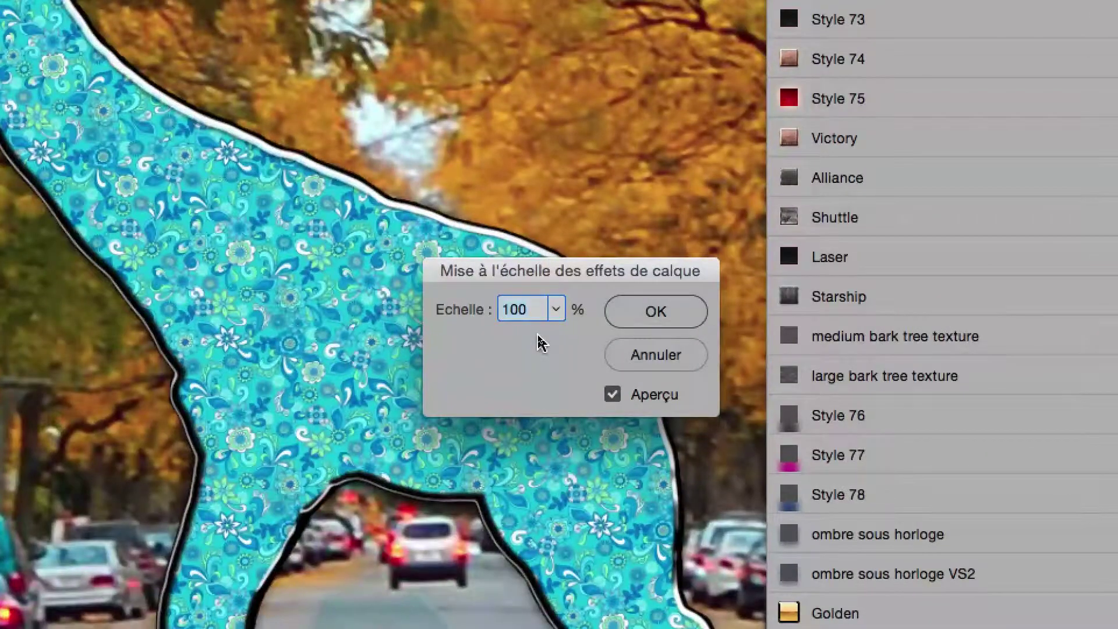
{"action": "type", "text": "300"}
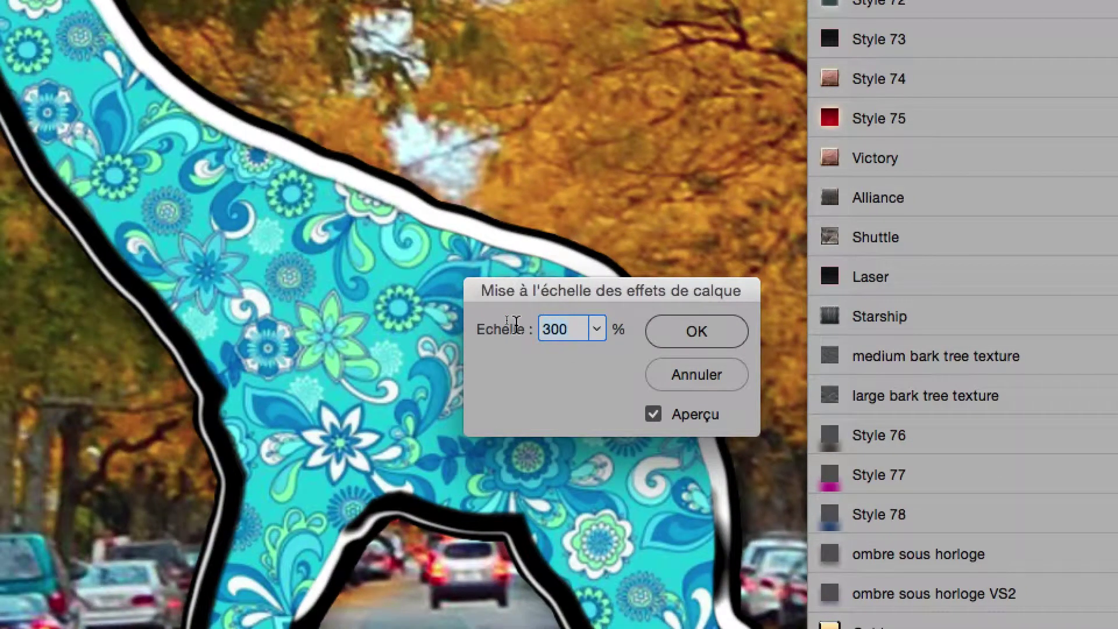
{"action": "type", "text": "200"}
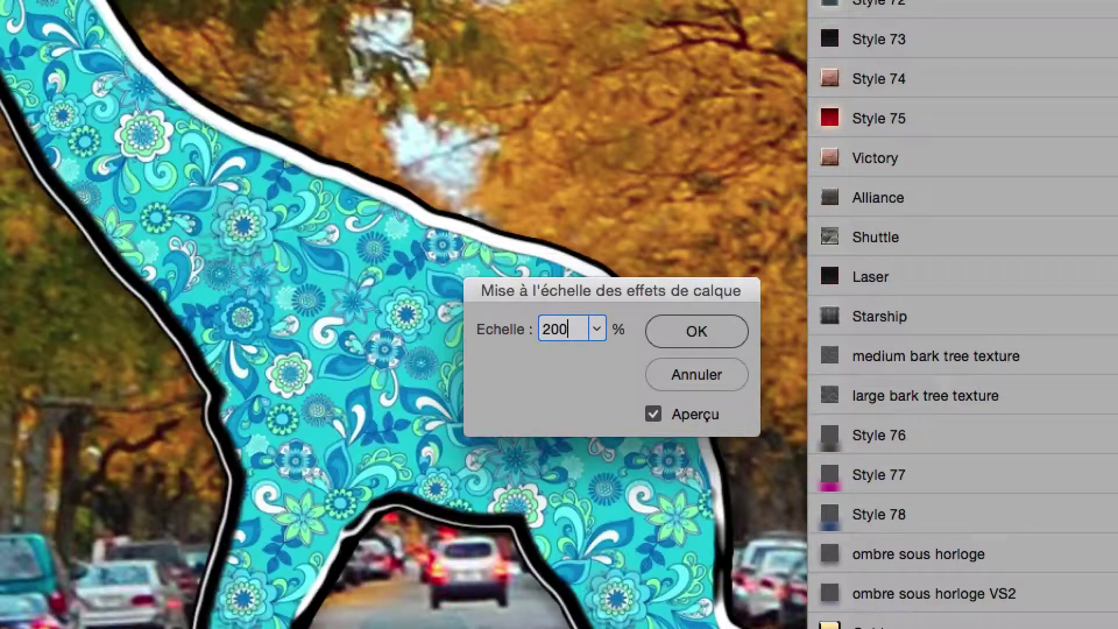
{"action": "key", "text": "alt"}
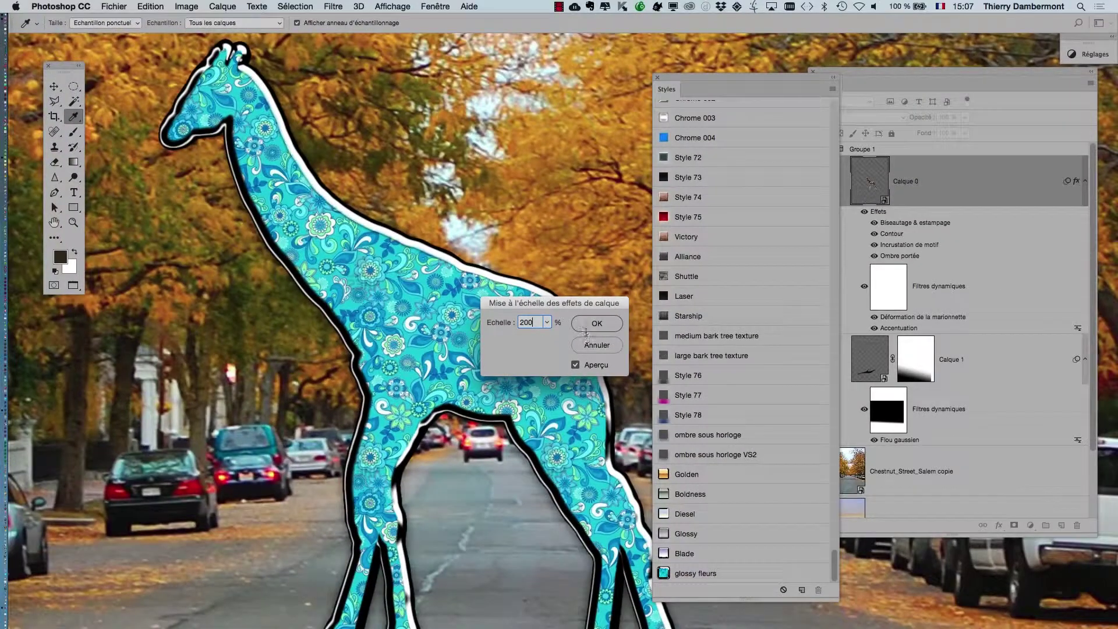
{"action": "left_click", "coordinate": [586, 330]}
{"action": "key", "text": "c"}
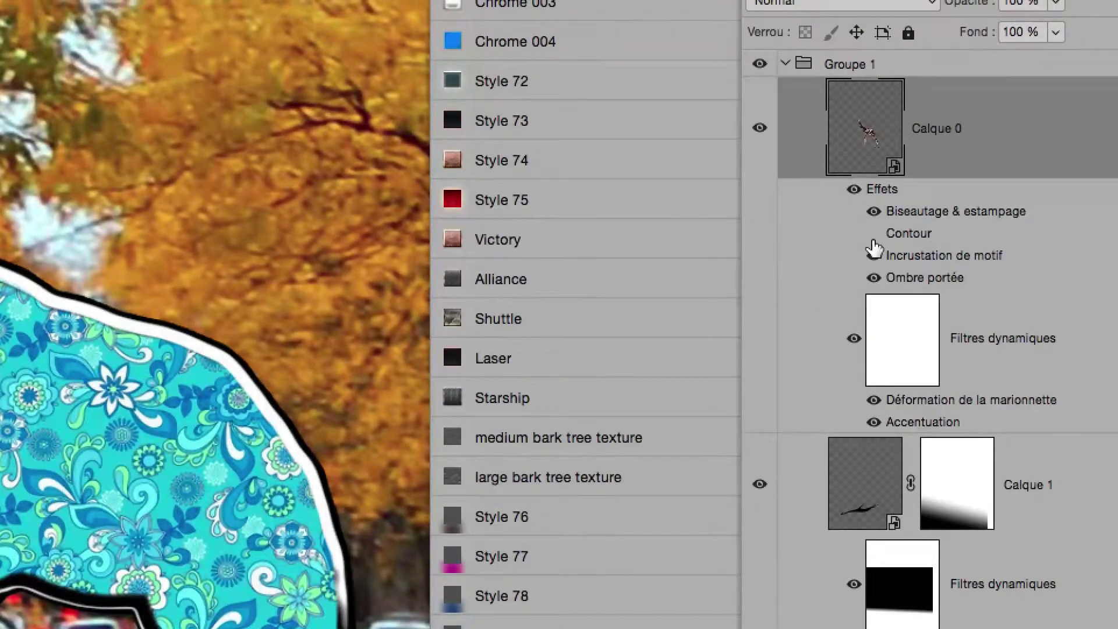
{"action": "left_click", "coordinate": [874, 235]}
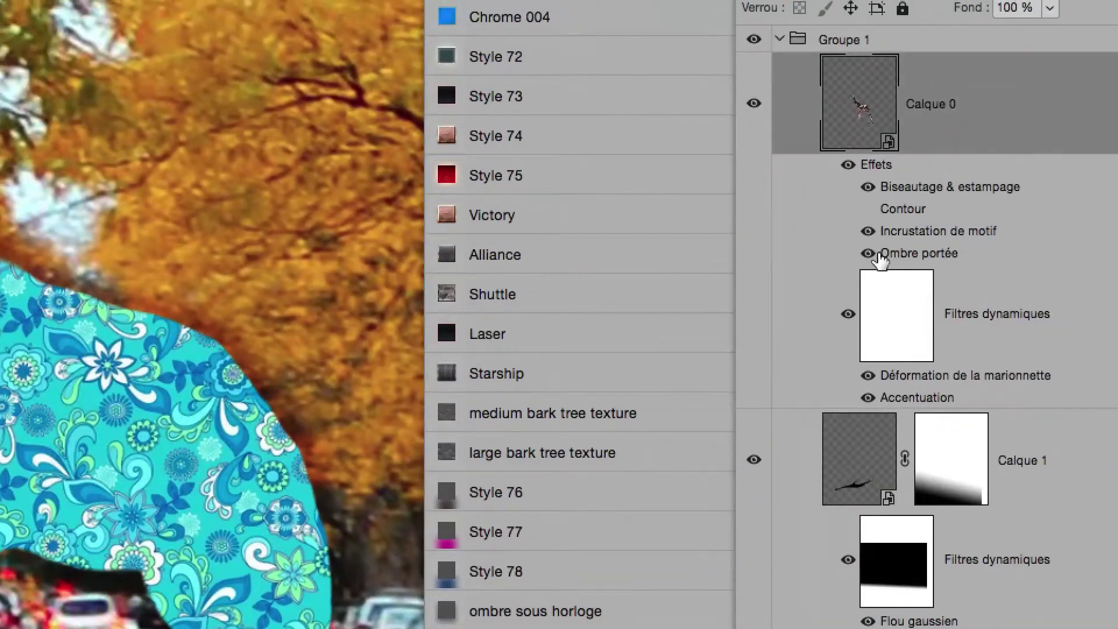
{"action": "left_click", "coordinate": [876, 252]}
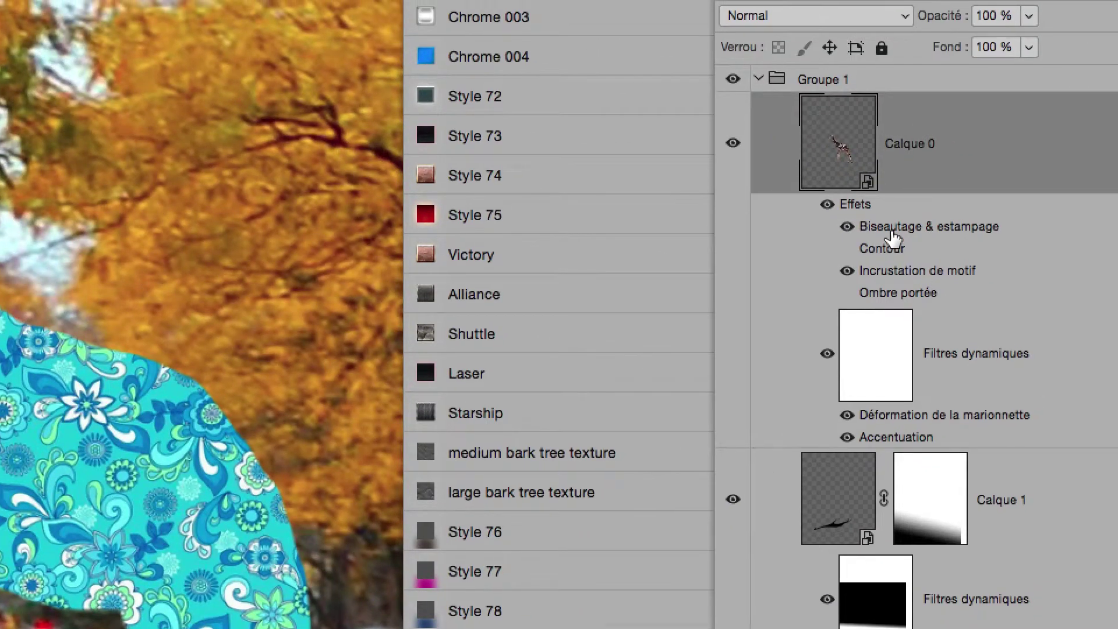
Open the giraffe's Bevel & Emboss settings, keep the Smooth technique, and raise depth to 376%.
{"action": "double_click", "coordinate": [892, 236]}
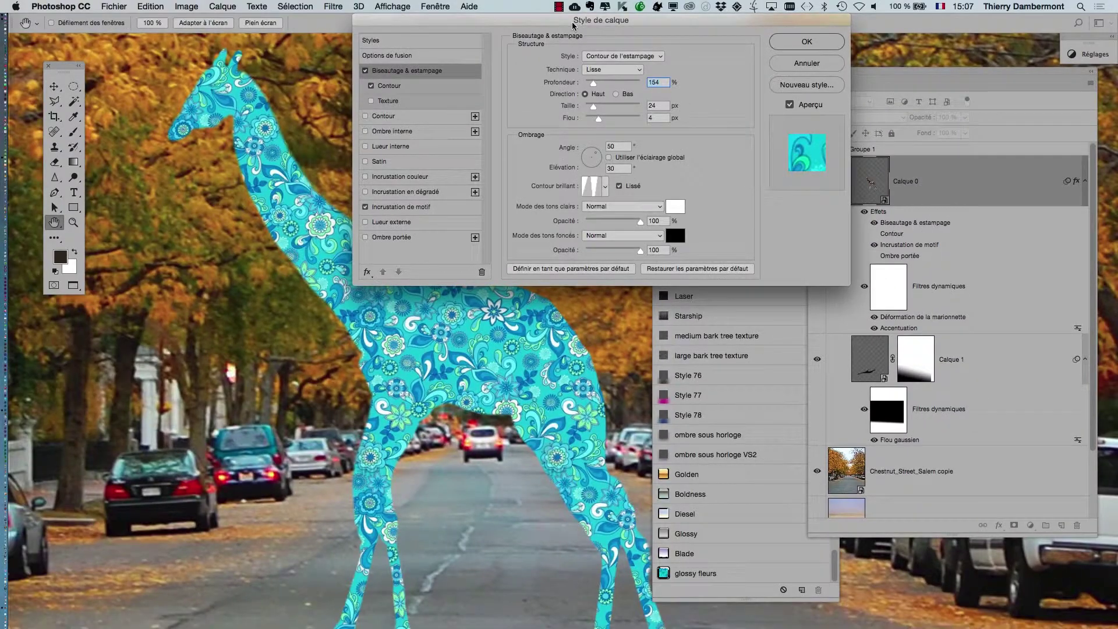
{"action": "left_click_drag", "start_coordinate": [575, 23], "coordinate": [819, 65]}
{"action": "left_click_drag", "start_coordinate": [836, 147], "coordinate": [840, 148]}
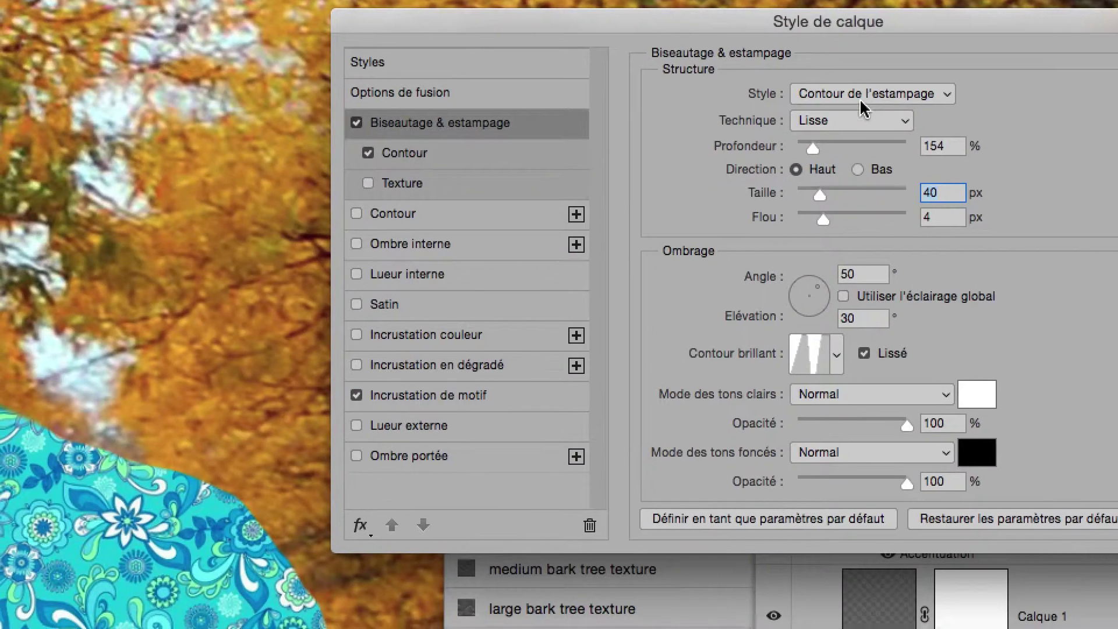
{"action": "left_click", "coordinate": [853, 111]}
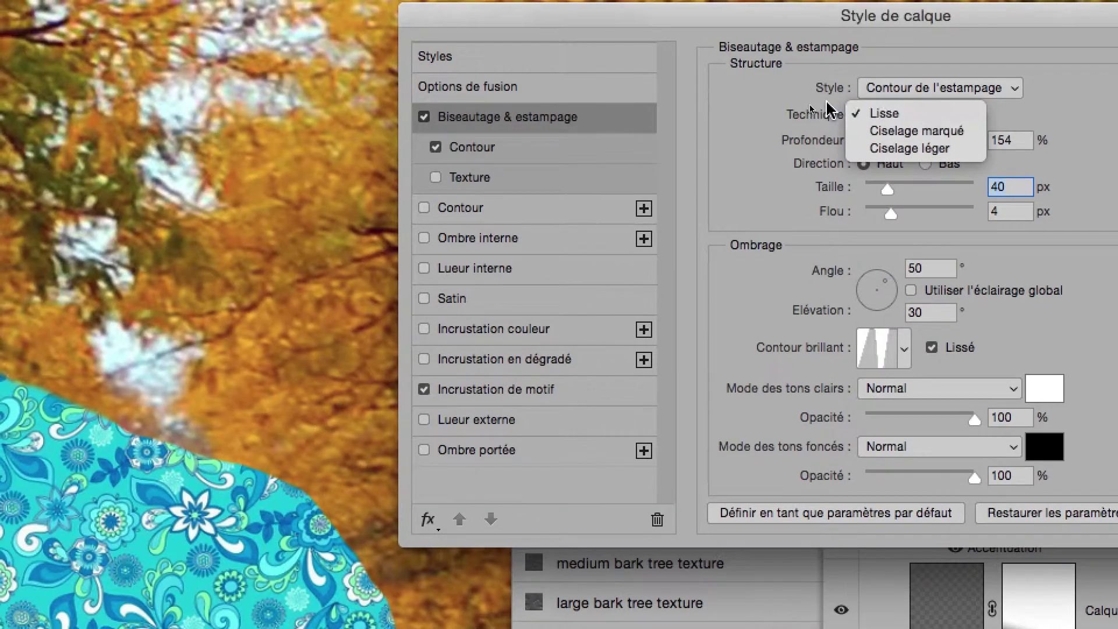
{"action": "left_click", "coordinate": [856, 108]}
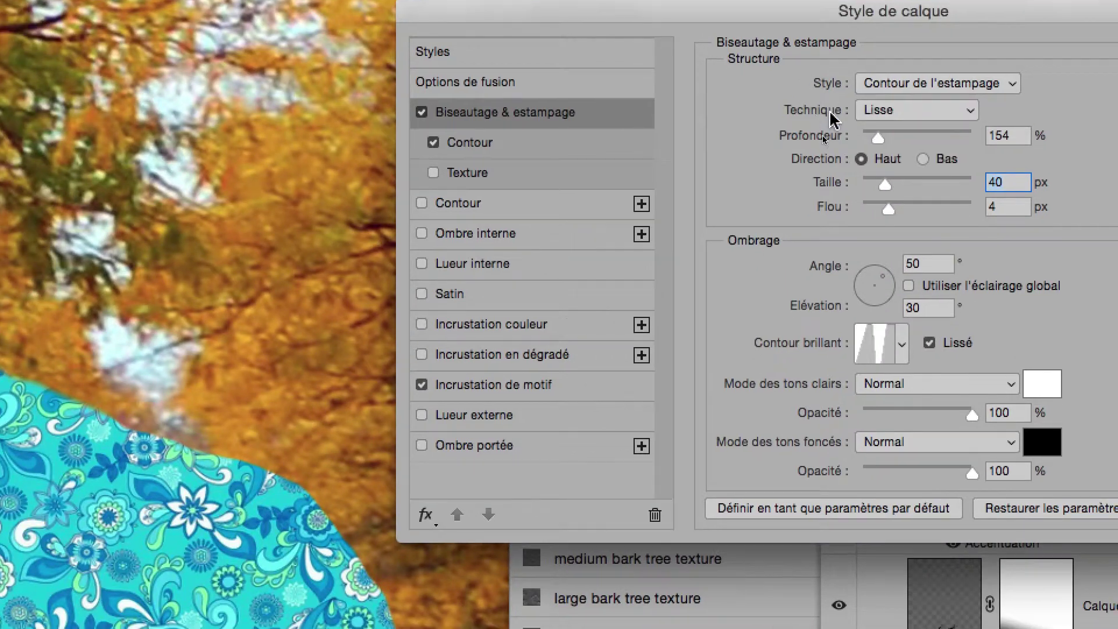
{"action": "left_click_drag", "start_coordinate": [851, 135], "coordinate": [847, 137]}
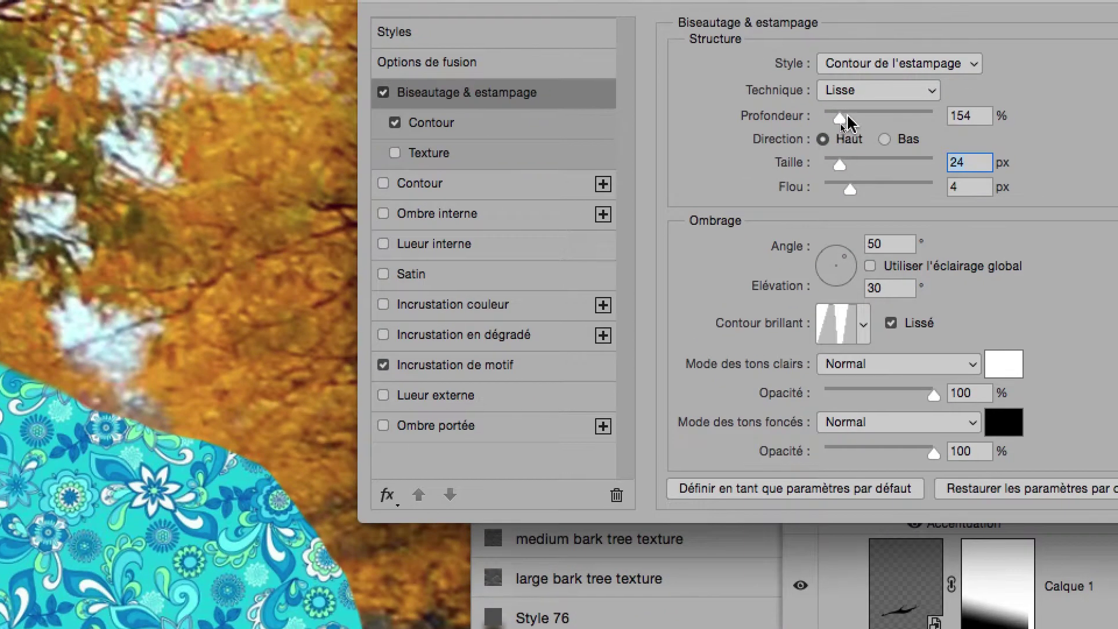
{"action": "left_click_drag", "start_coordinate": [843, 117], "coordinate": [855, 121]}
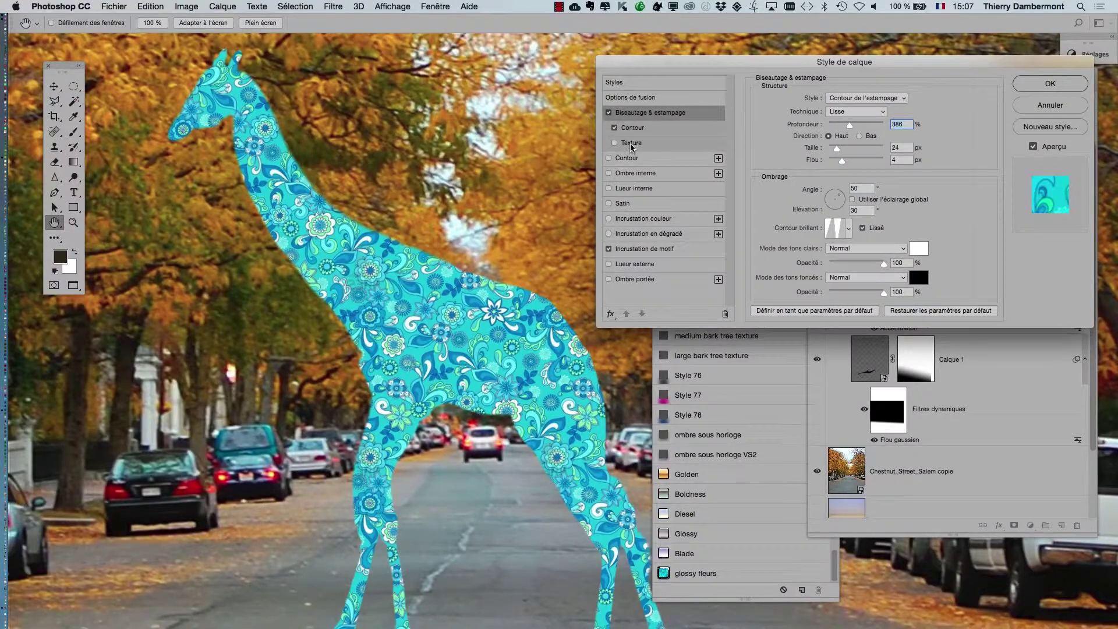
Leave texture off and the contour preset unchanged, and deepen the bevel further.
{"action": "left_click", "coordinate": [632, 146]}
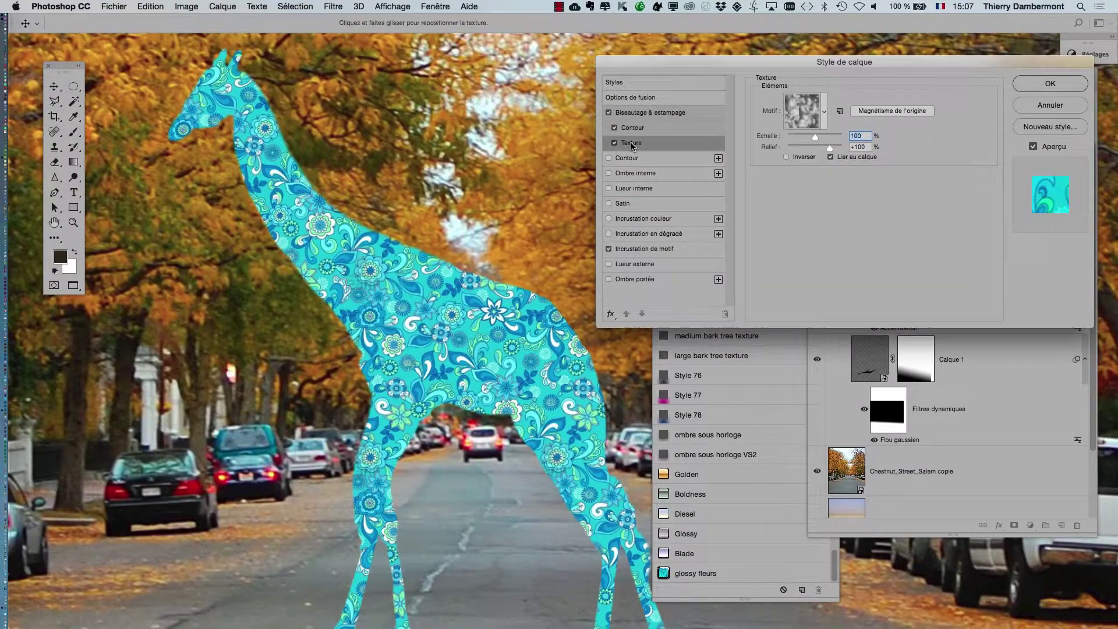
{"action": "left_click", "coordinate": [615, 143]}
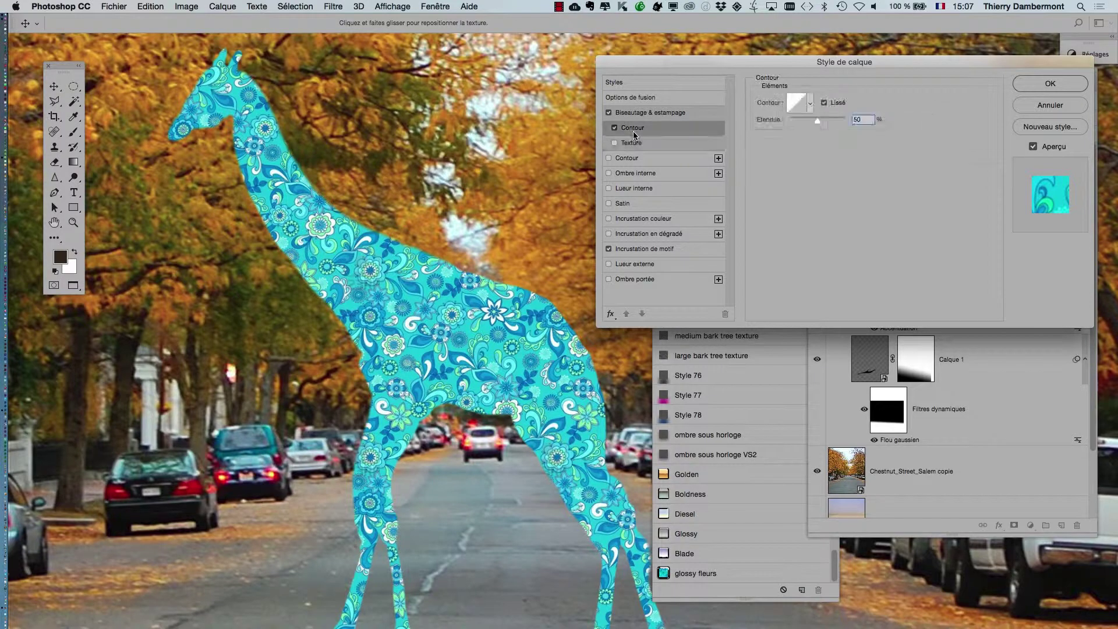
{"action": "left_click", "coordinate": [810, 104]}
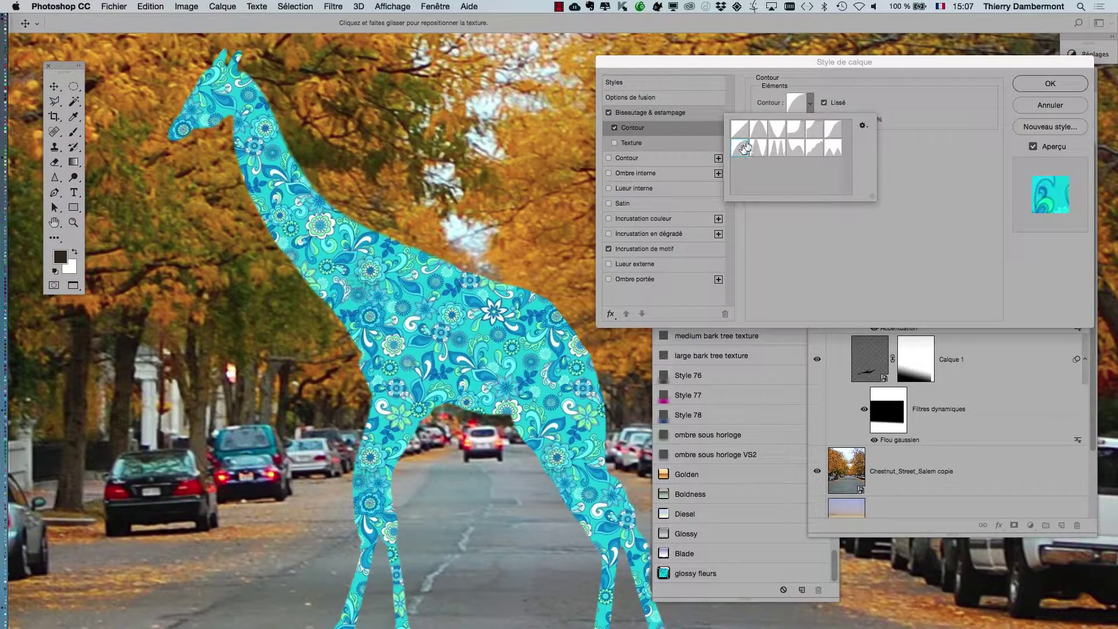
{"action": "left_click", "coordinate": [639, 117]}
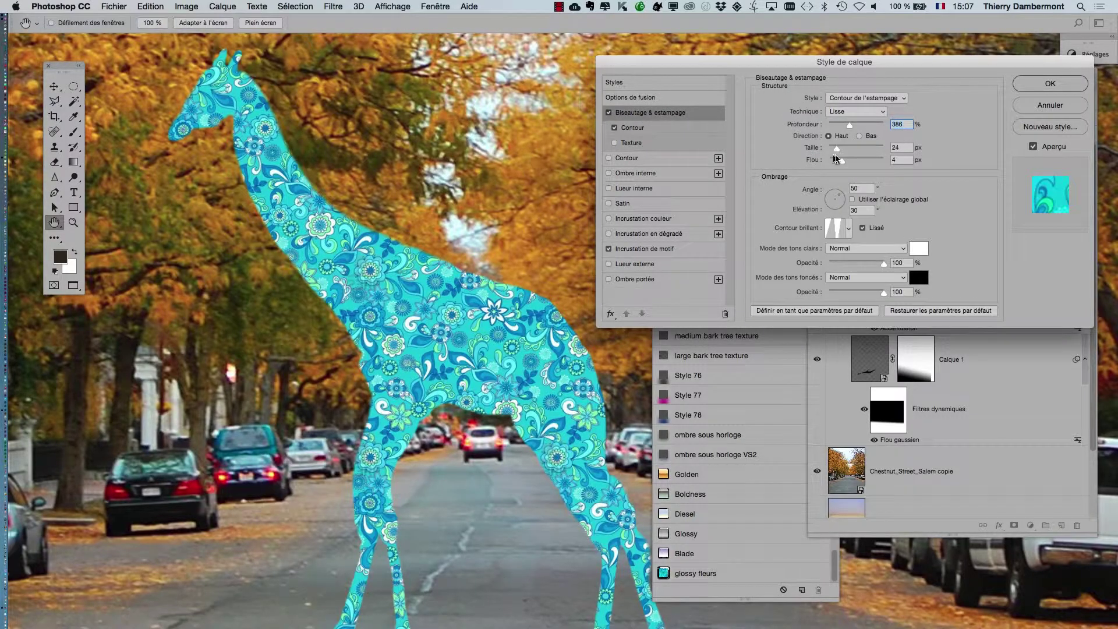
{"action": "mouse_move", "coordinate": [856, 124]}
{"action": "left_mouse_down"}
{"action": "mouse_move", "coordinate": [872, 126]}
{"action": "mouse_move", "coordinate": [861, 125]}
{"action": "left_mouse_up"}
Try an Inner Bevel with about 240% depth, Chisel Soft technique and 2 px blur.
{"action": "left_click", "coordinate": [866, 98]}
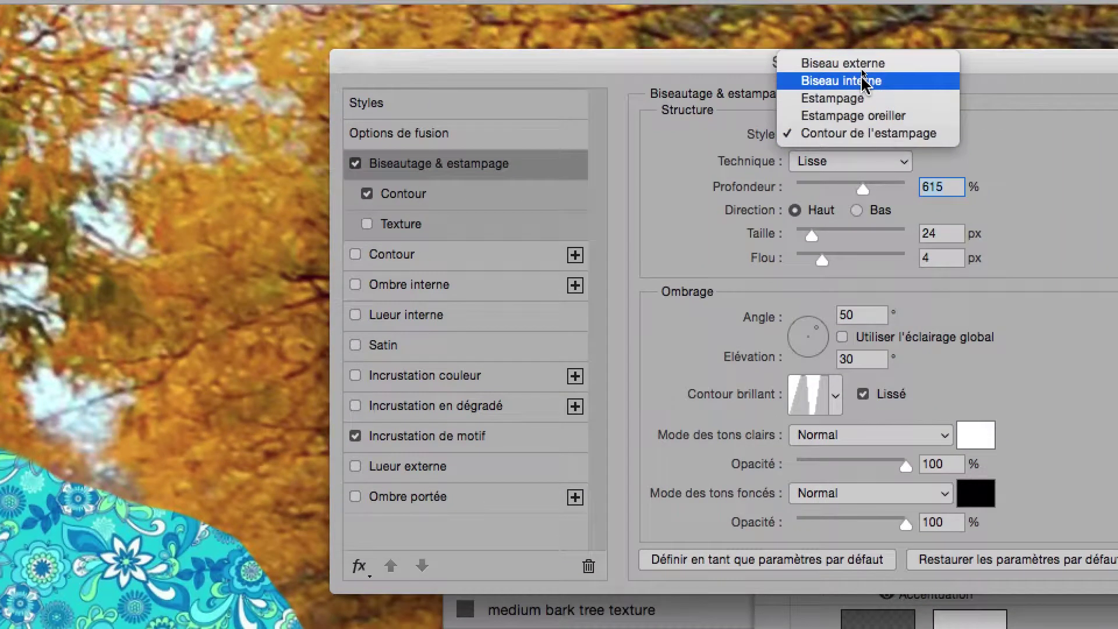
{"action": "left_click", "coordinate": [863, 85]}
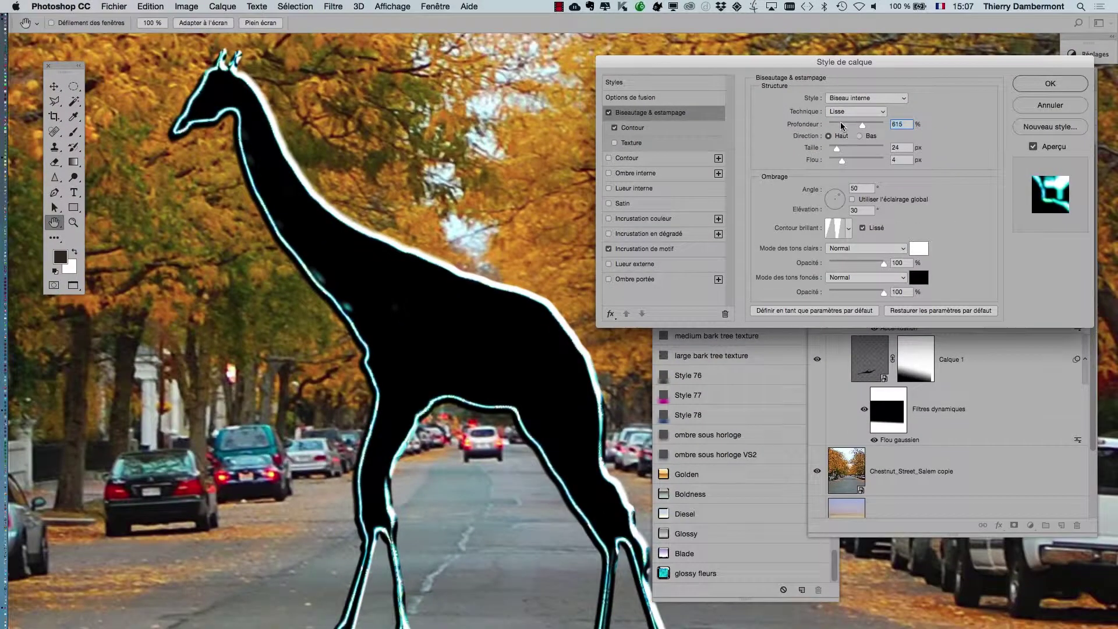
{"action": "left_click_drag", "start_coordinate": [862, 124], "coordinate": [840, 128]}
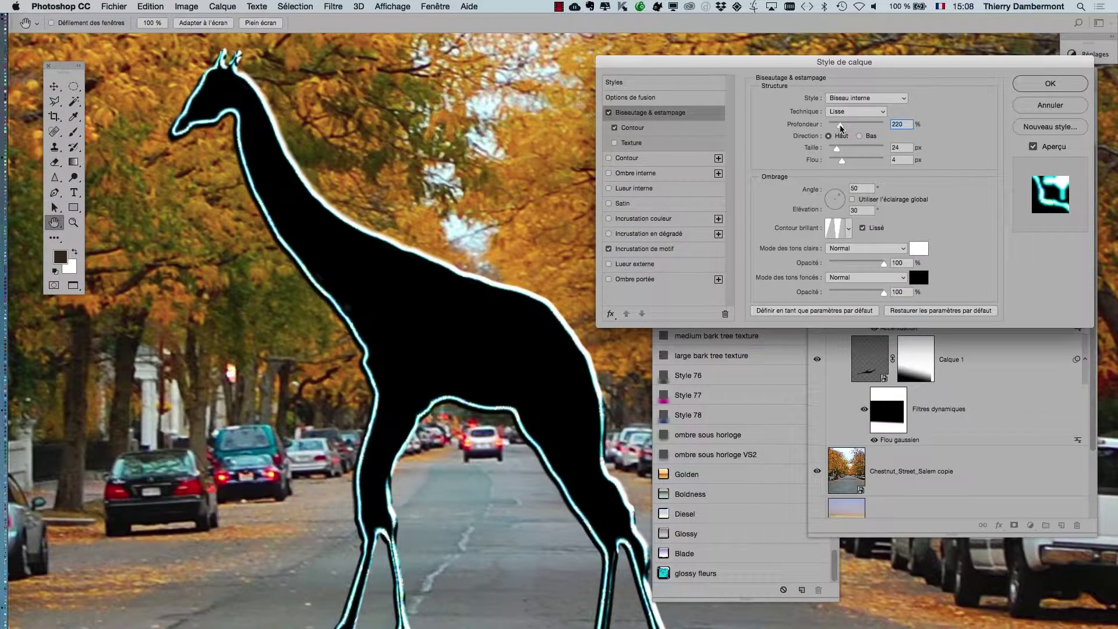
{"action": "left_click", "coordinate": [849, 111]}
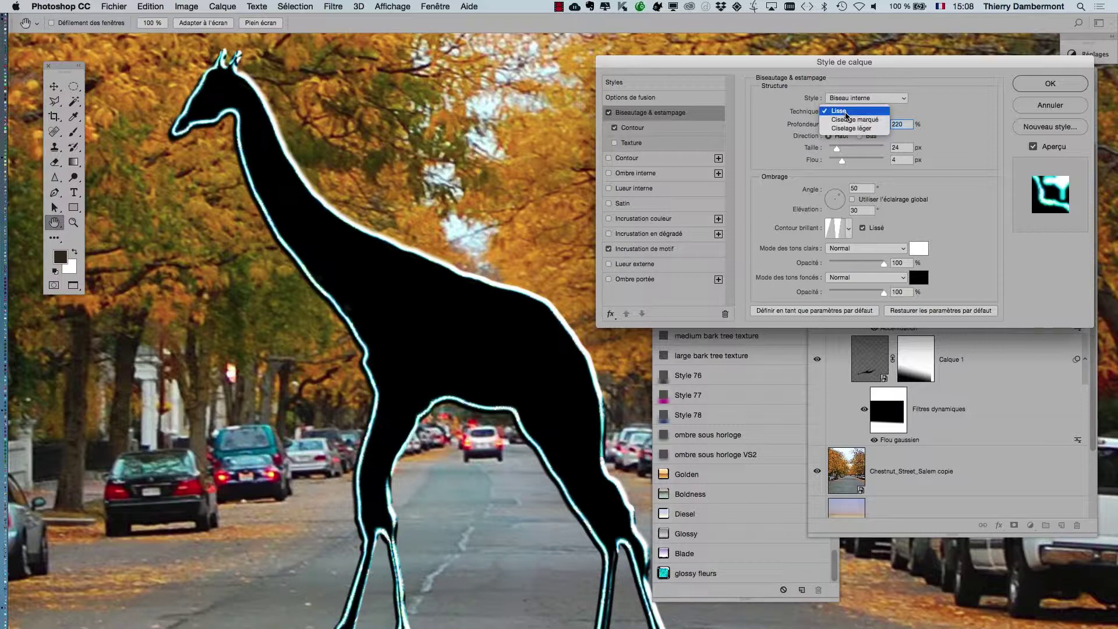
{"action": "left_click", "coordinate": [848, 128]}
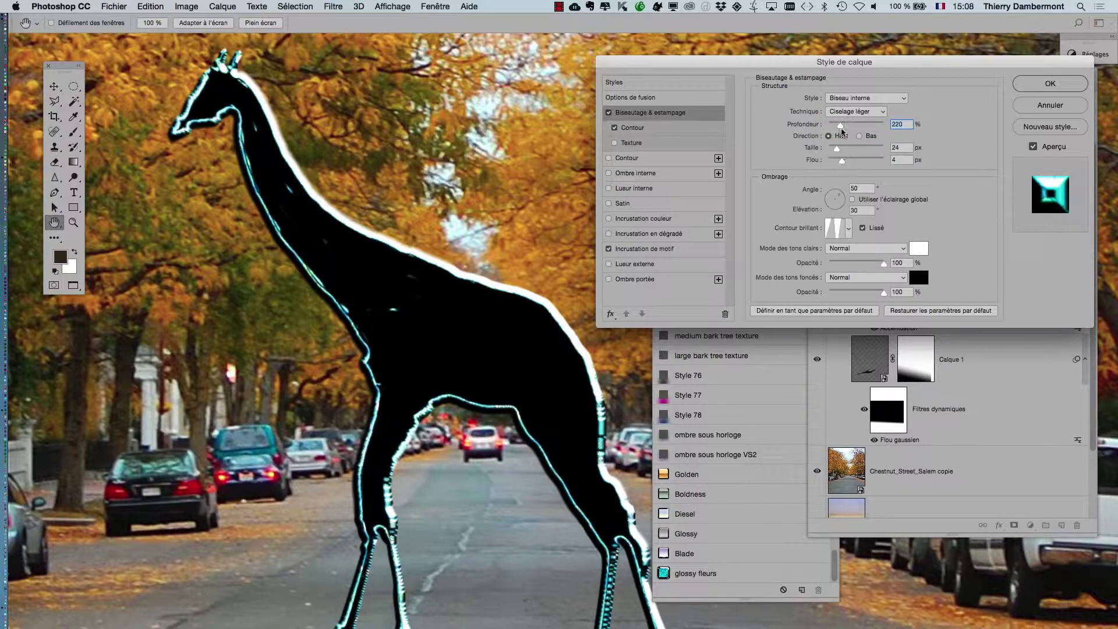
{"action": "left_click_drag", "start_coordinate": [834, 159], "coordinate": [835, 164]}
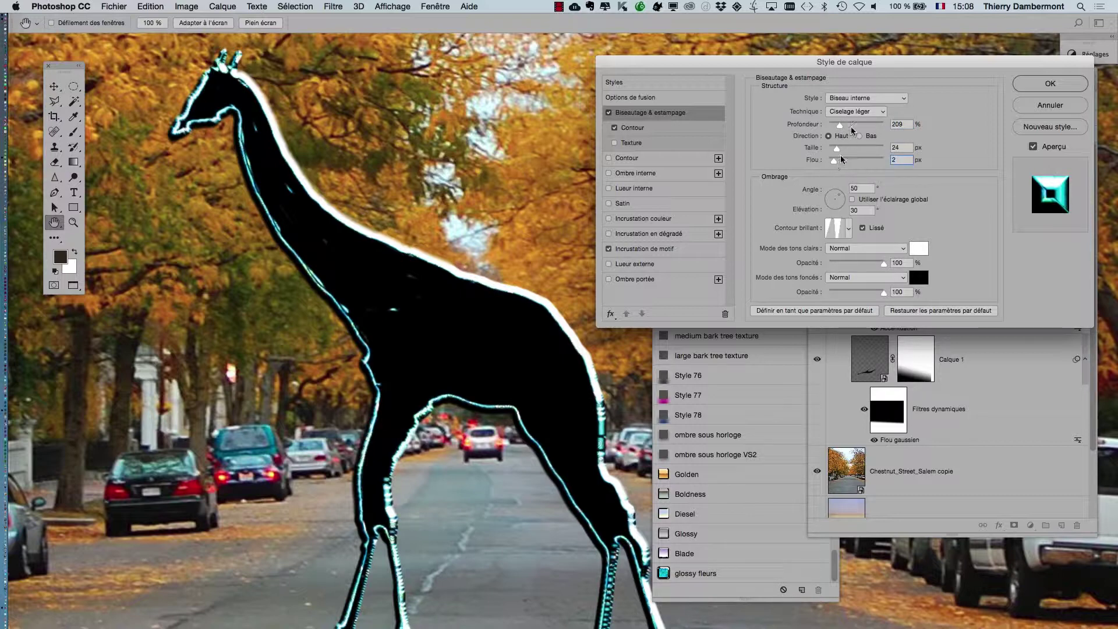
Switch the bevel style to Outer Bevel and set its size to 29 px.
{"action": "left_click", "coordinate": [839, 99]}
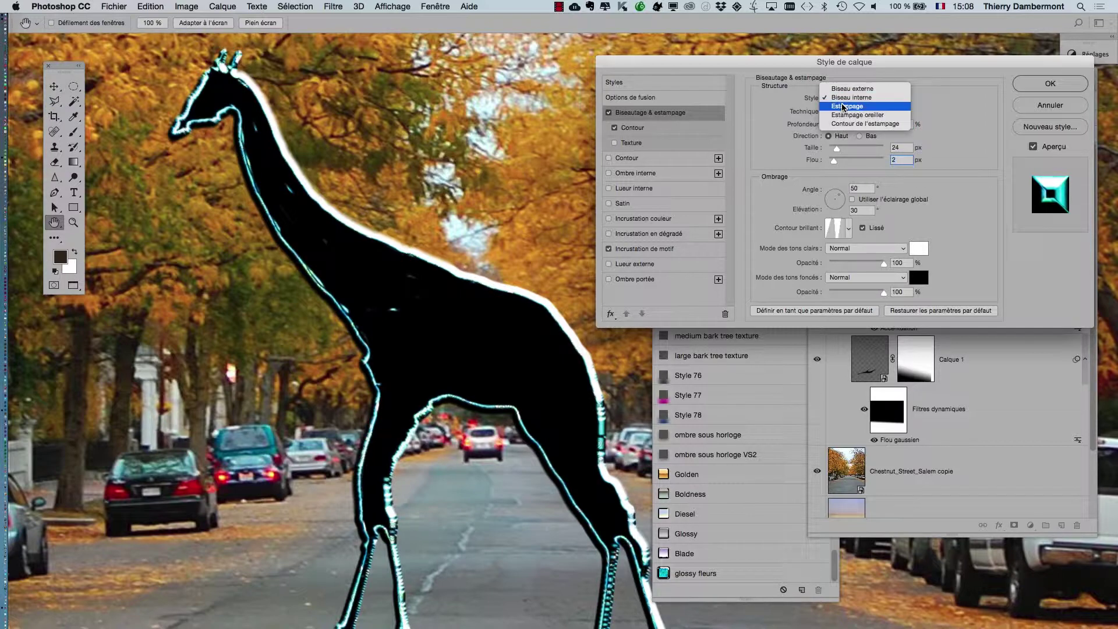
{"action": "left_click", "coordinate": [844, 106]}
{"action": "left_click", "coordinate": [846, 98]}
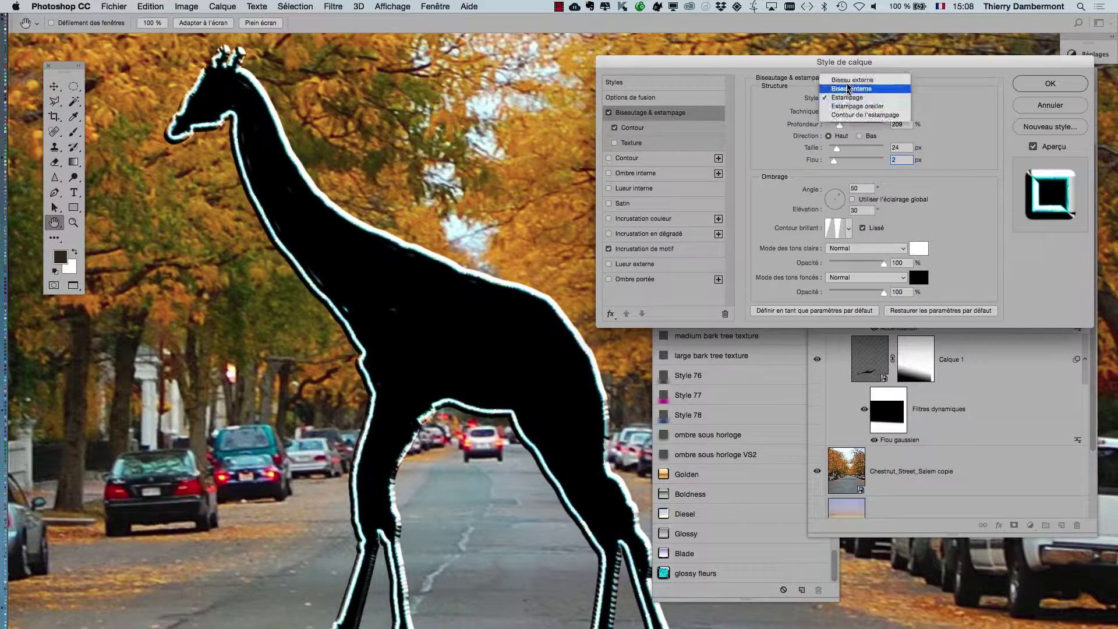
{"action": "left_click", "coordinate": [846, 77]}
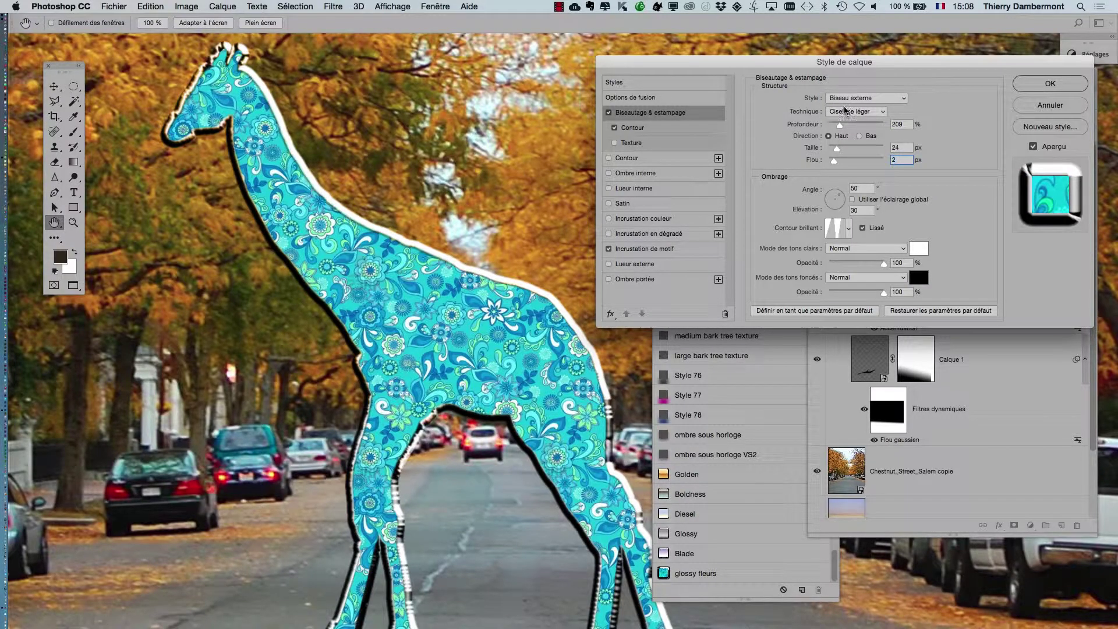
{"action": "left_click_drag", "start_coordinate": [838, 148], "coordinate": [840, 148]}
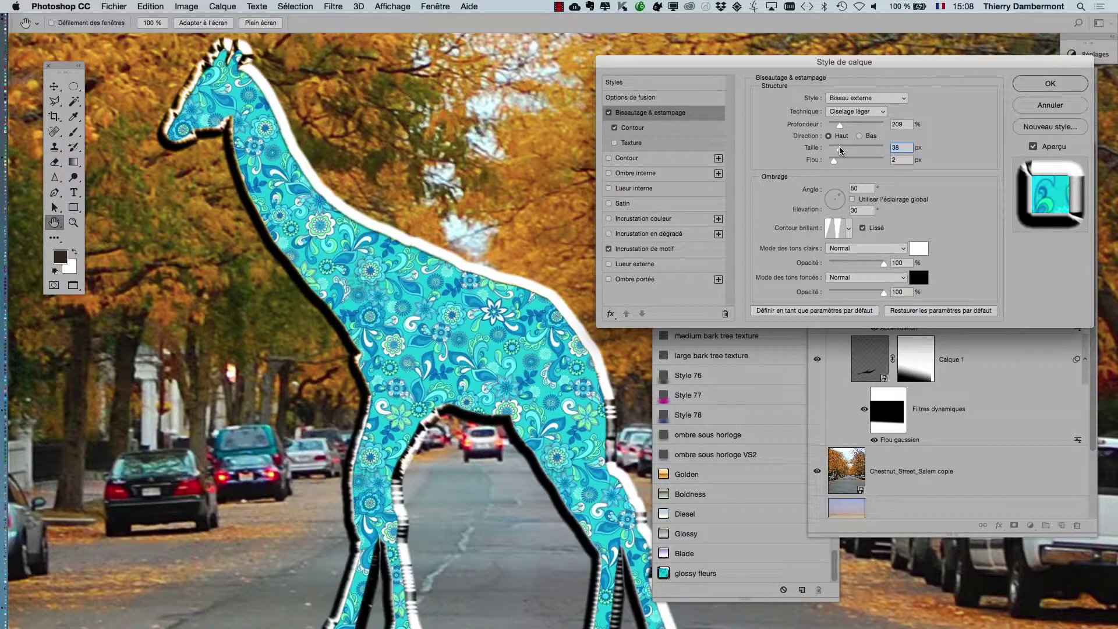
{"action": "left_click_drag", "start_coordinate": [840, 150], "coordinate": [838, 149]}
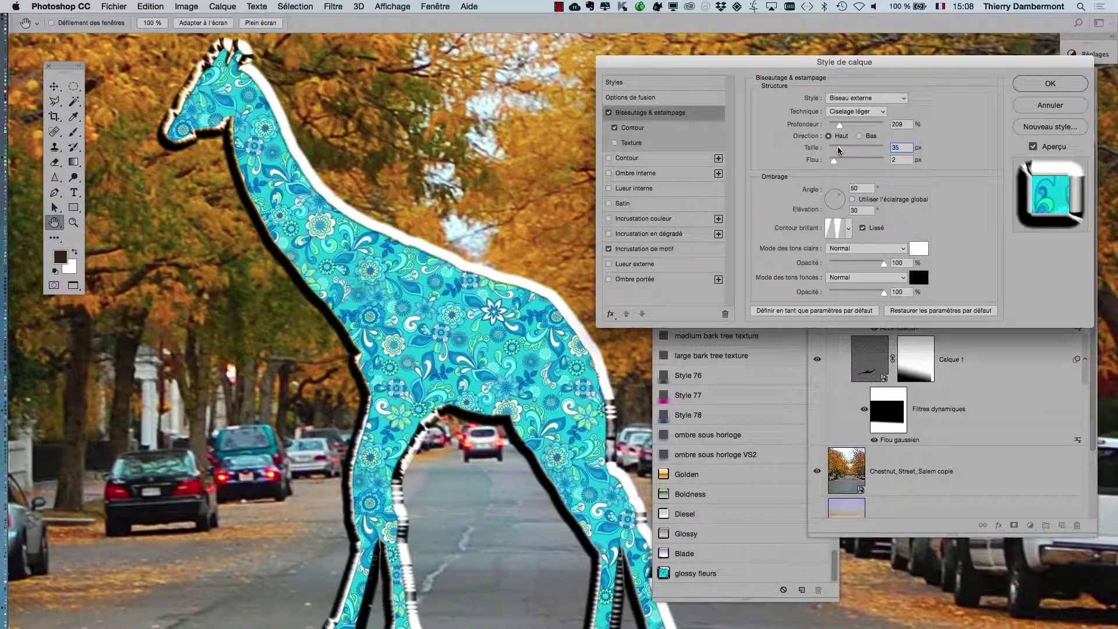
Briefly compare Inner Bevel, keep Outer Bevel, and raise depth to about 282%.
{"action": "left_click", "coordinate": [855, 99]}
{"action": "left_click", "coordinate": [855, 104]}
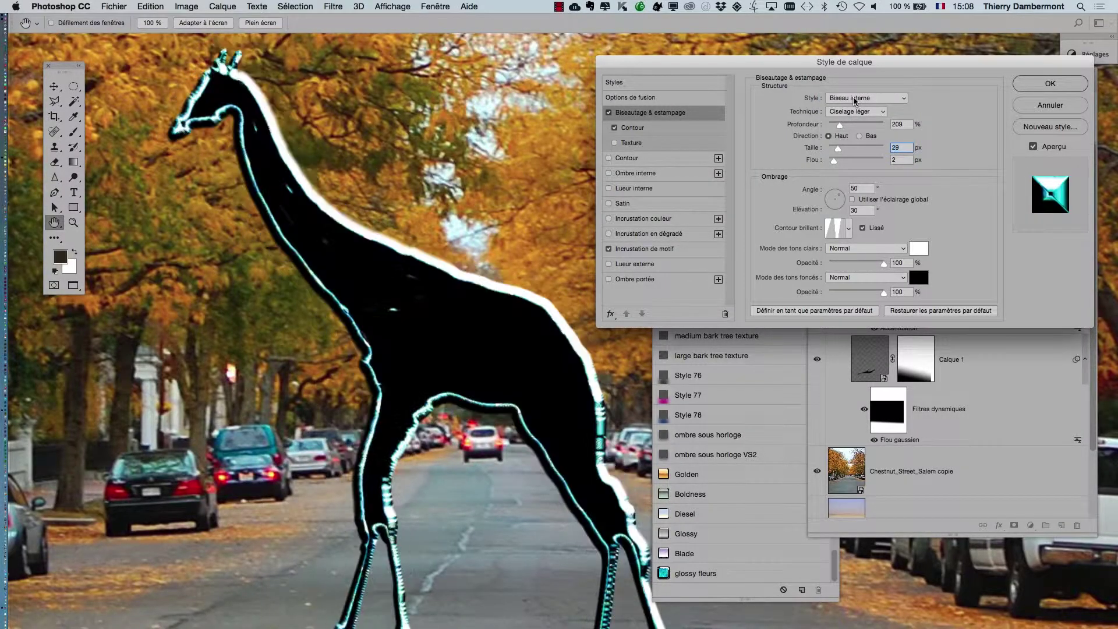
{"action": "left_click", "coordinate": [855, 105]}
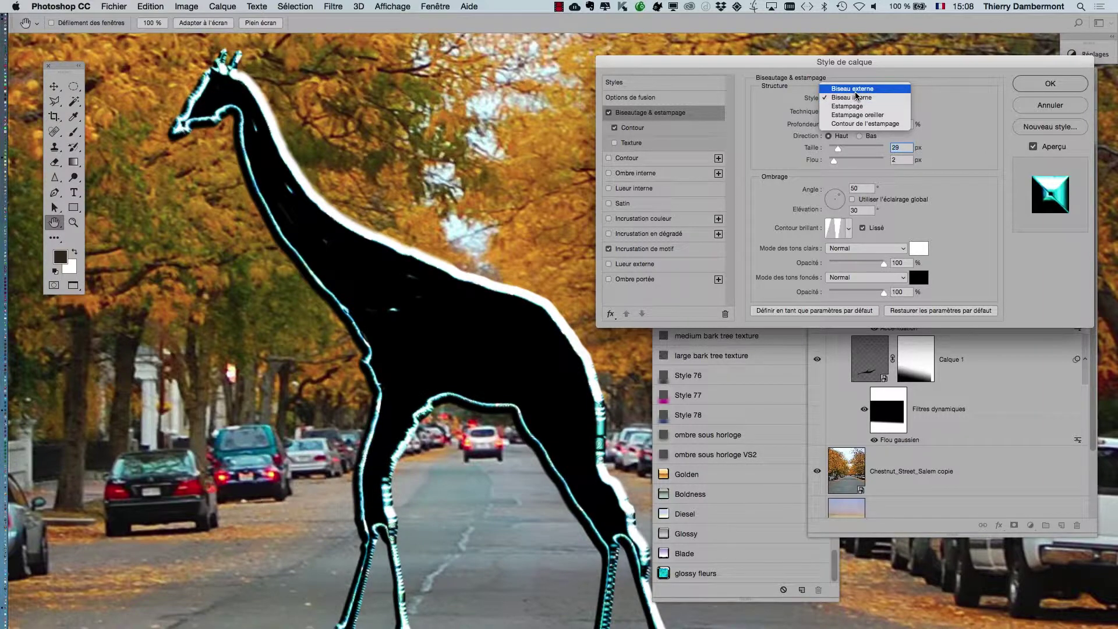
{"action": "left_click", "coordinate": [856, 90]}
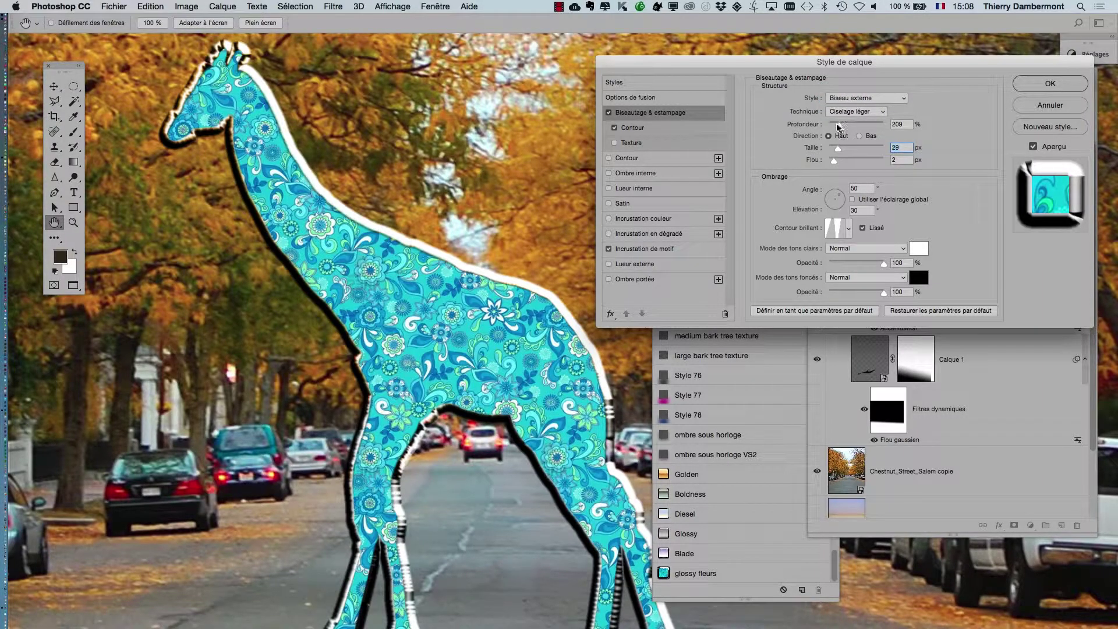
{"action": "left_click_drag", "start_coordinate": [838, 126], "coordinate": [843, 127]}
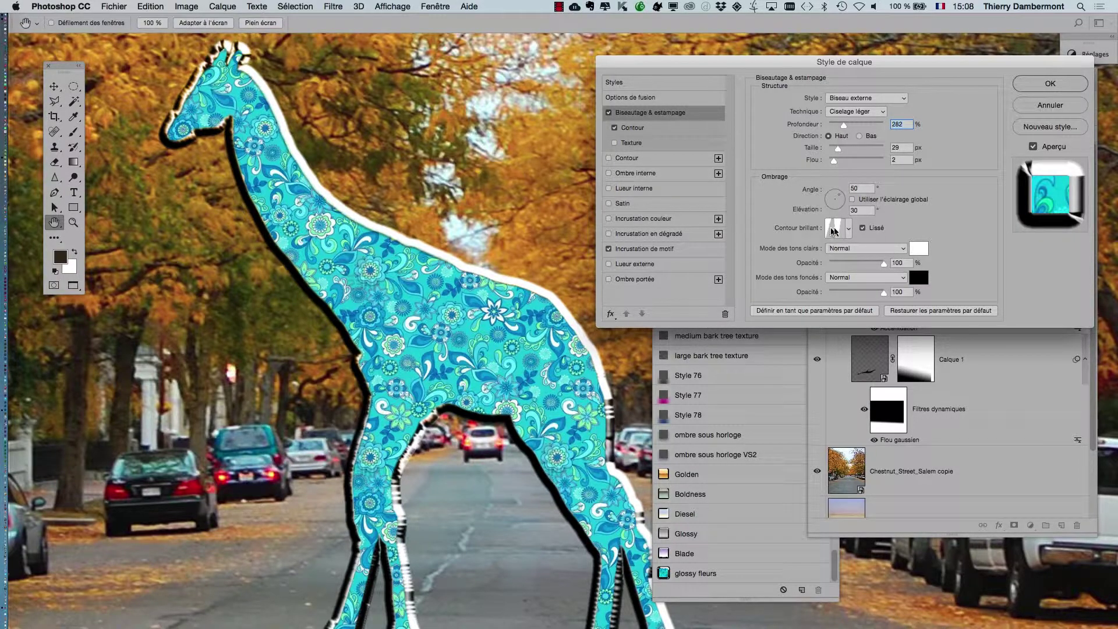
Preview several gloss contour presets, then change the bevel style to Inner Bevel.
{"action": "left_click", "coordinate": [849, 228]}
{"action": "left_click", "coordinate": [781, 260]}
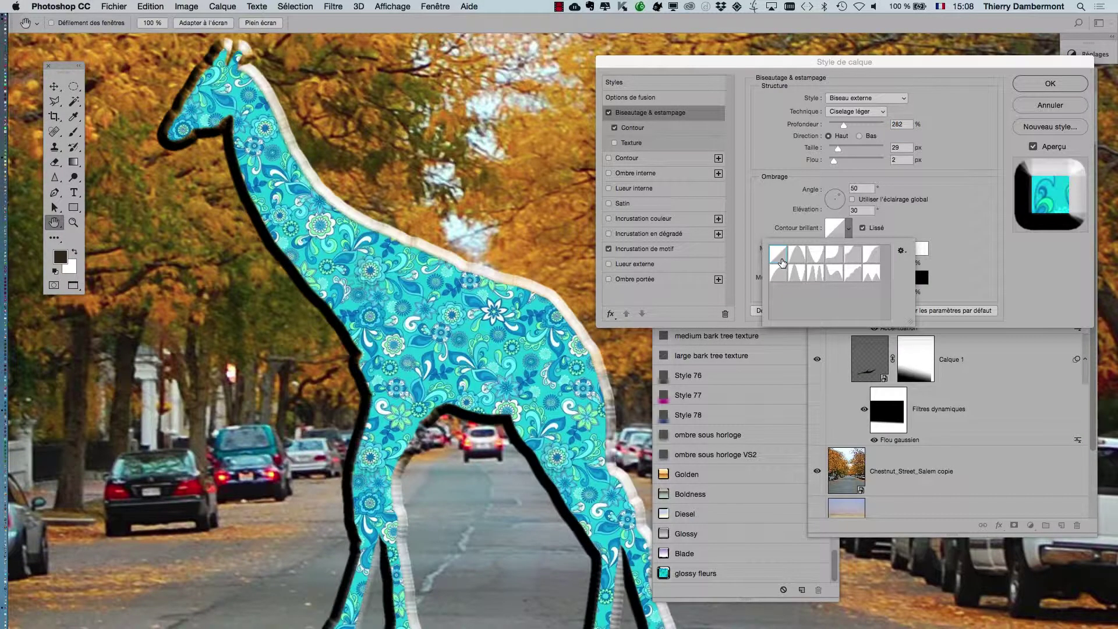
{"action": "left_click", "coordinate": [817, 257]}
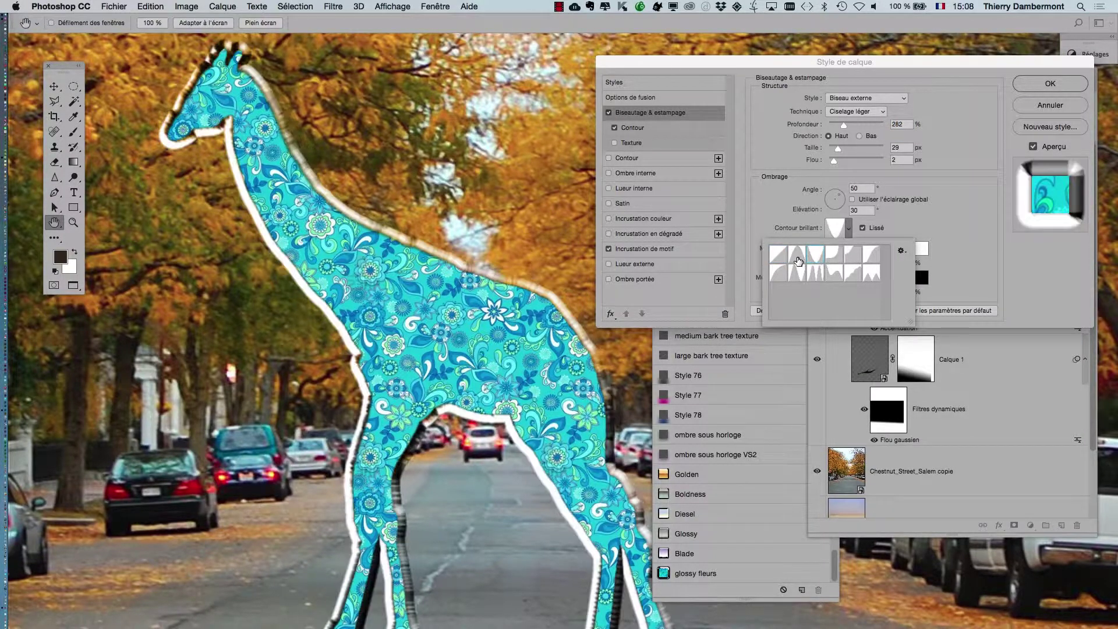
{"action": "left_click", "coordinate": [834, 255]}
{"action": "left_click", "coordinate": [851, 96]}
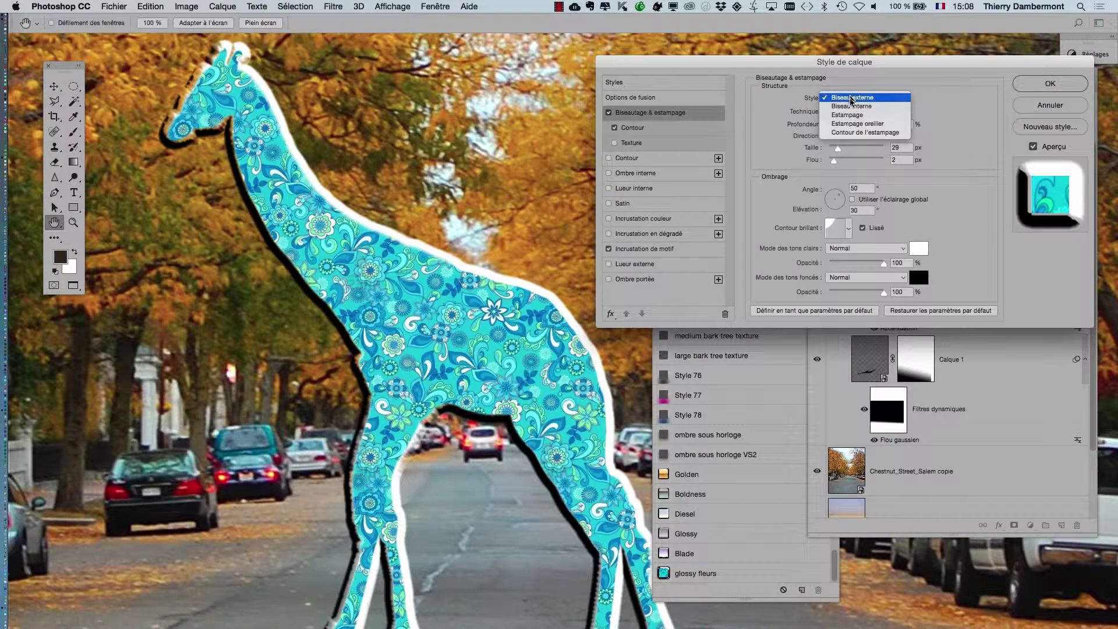
{"action": "left_click", "coordinate": [851, 107]}
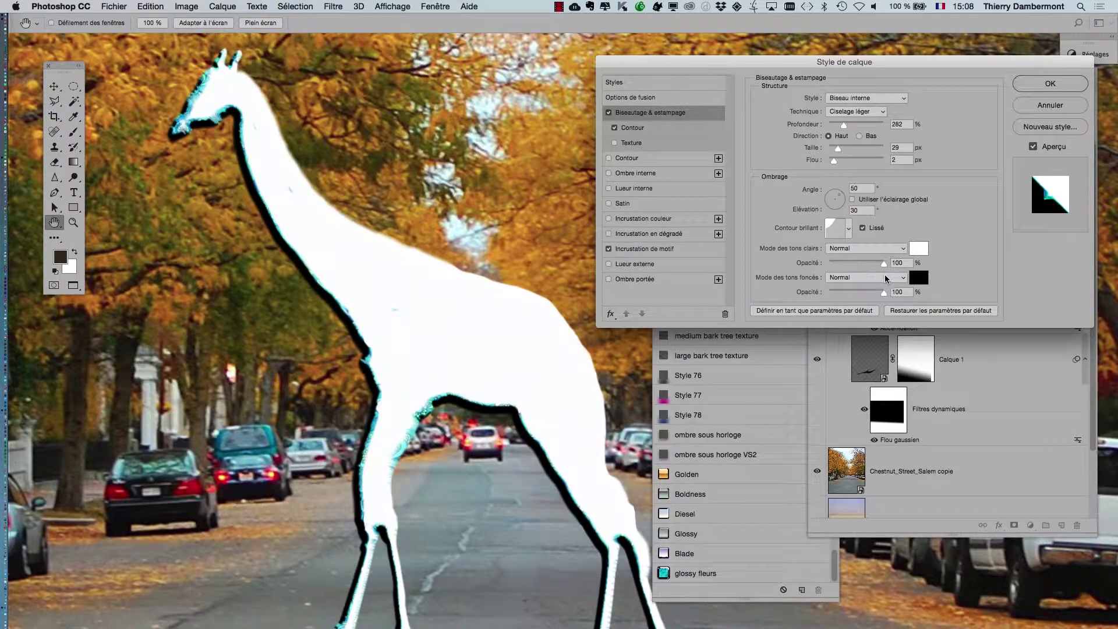
Use the Linear gloss contour, highlights at 38% and shadows at 53%, and apply the style.
{"action": "left_click", "coordinate": [849, 228]}
{"action": "left_click", "coordinate": [785, 256]}
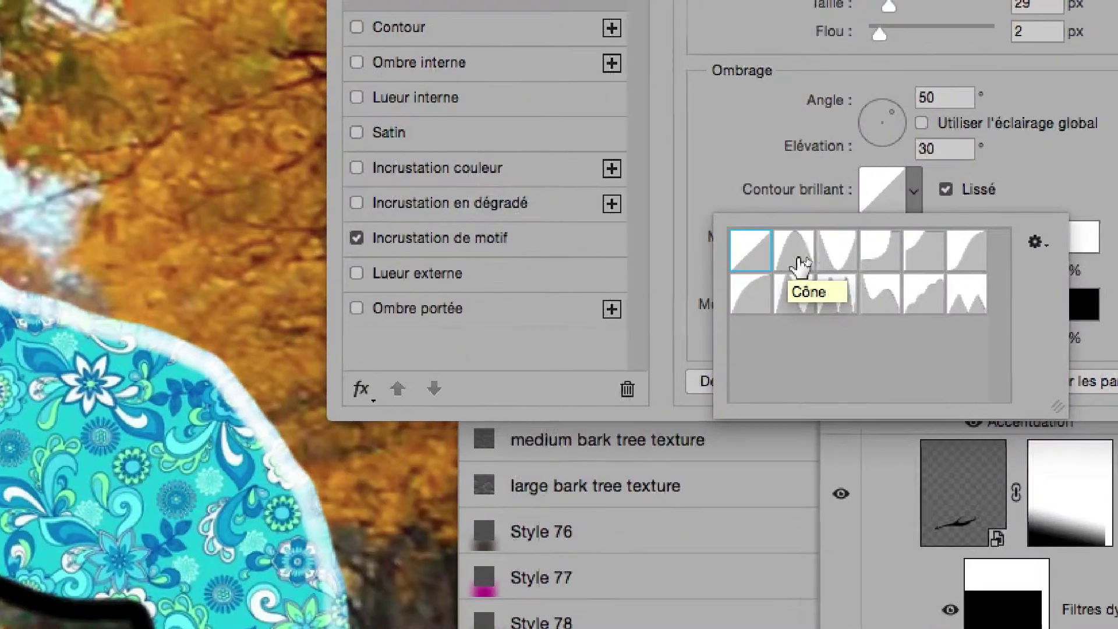
{"action": "left_click", "coordinate": [813, 259]}
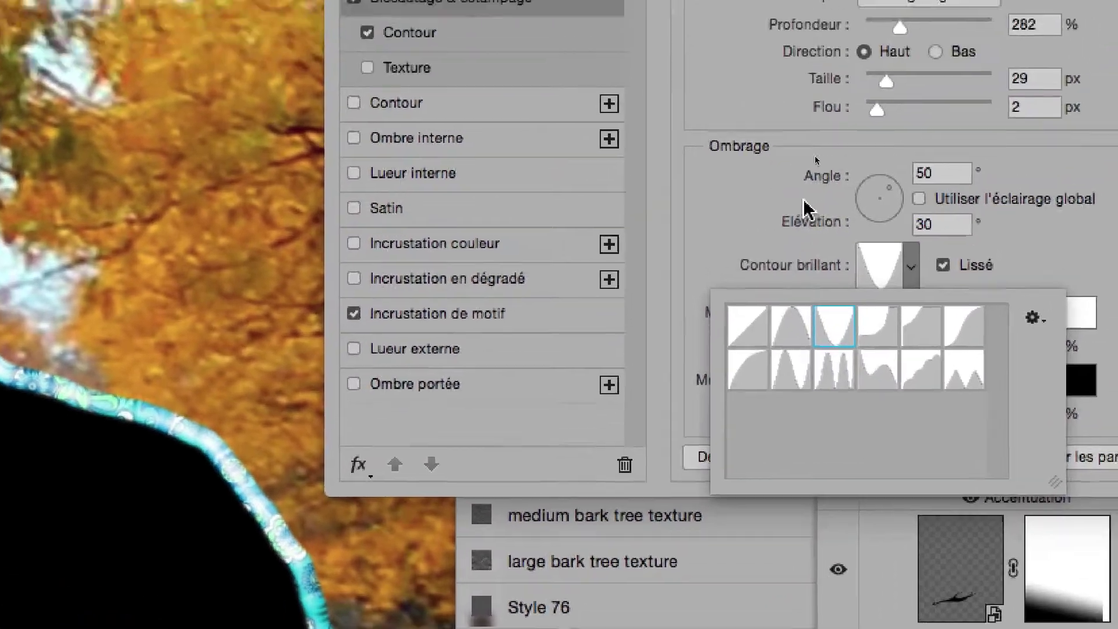
{"action": "left_click", "coordinate": [782, 257]}
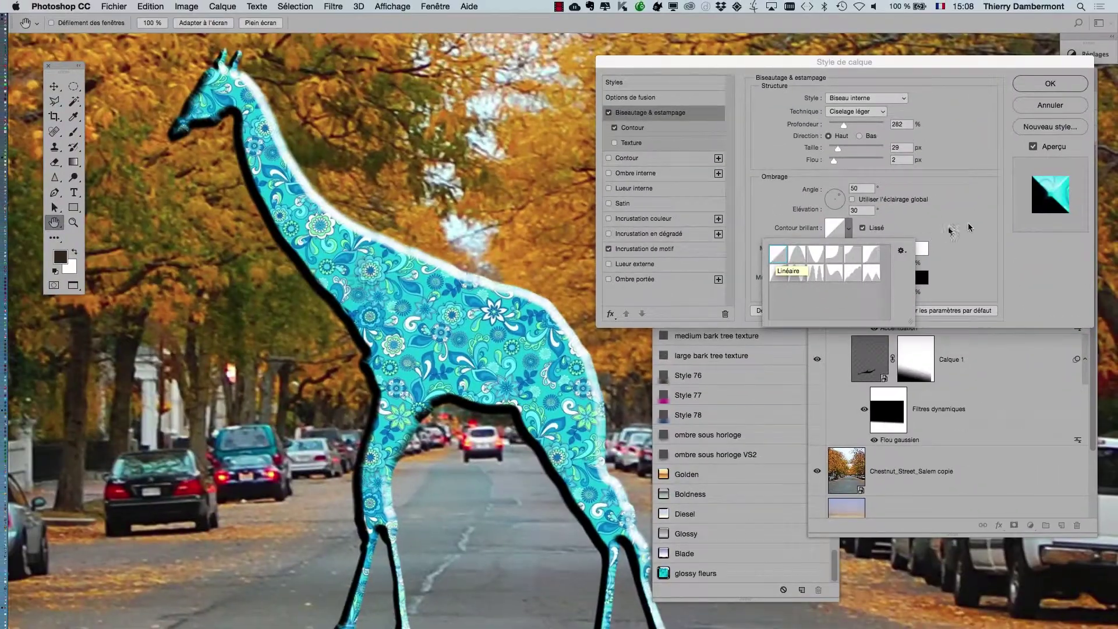
{"action": "double_click", "coordinate": [780, 261]}
{"action": "left_click", "coordinate": [848, 263]}
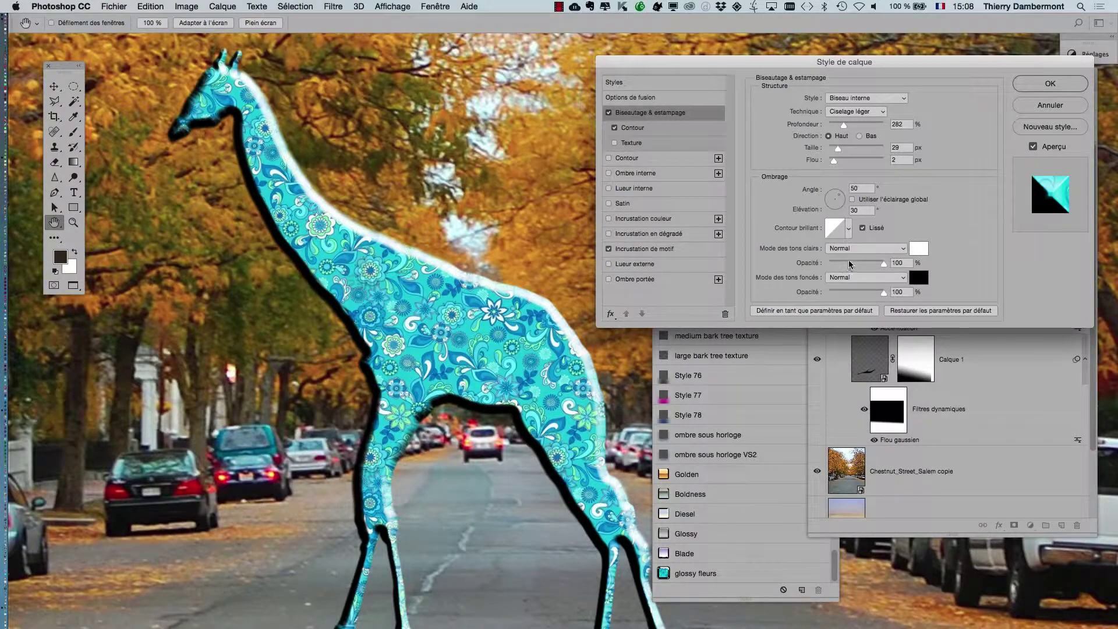
{"action": "left_click", "coordinate": [858, 292]}
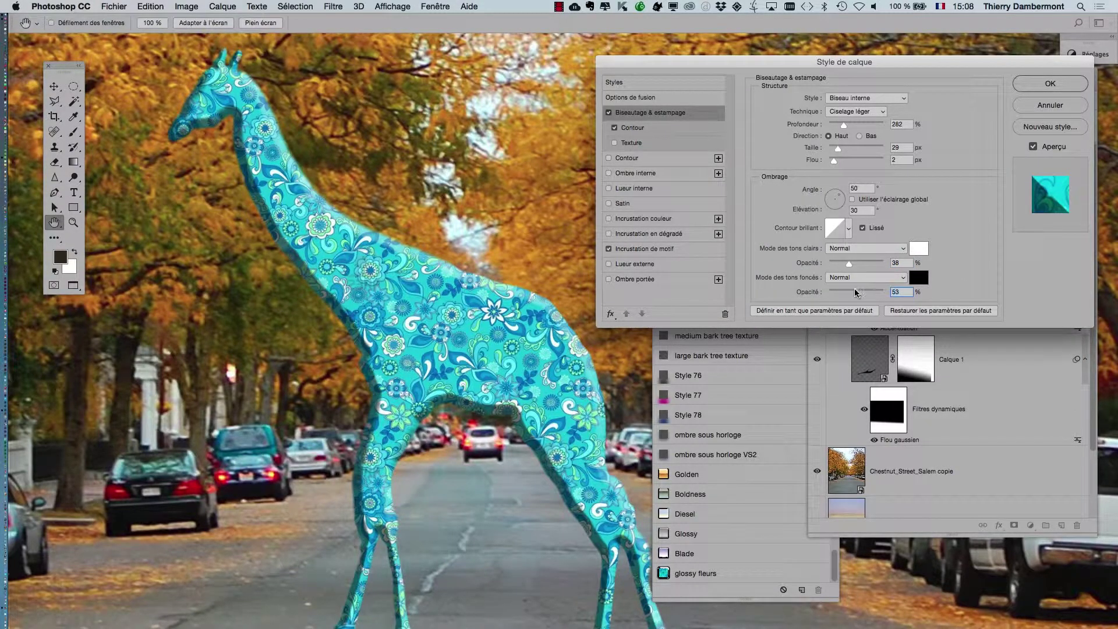
{"action": "left_click", "coordinate": [1045, 84]}
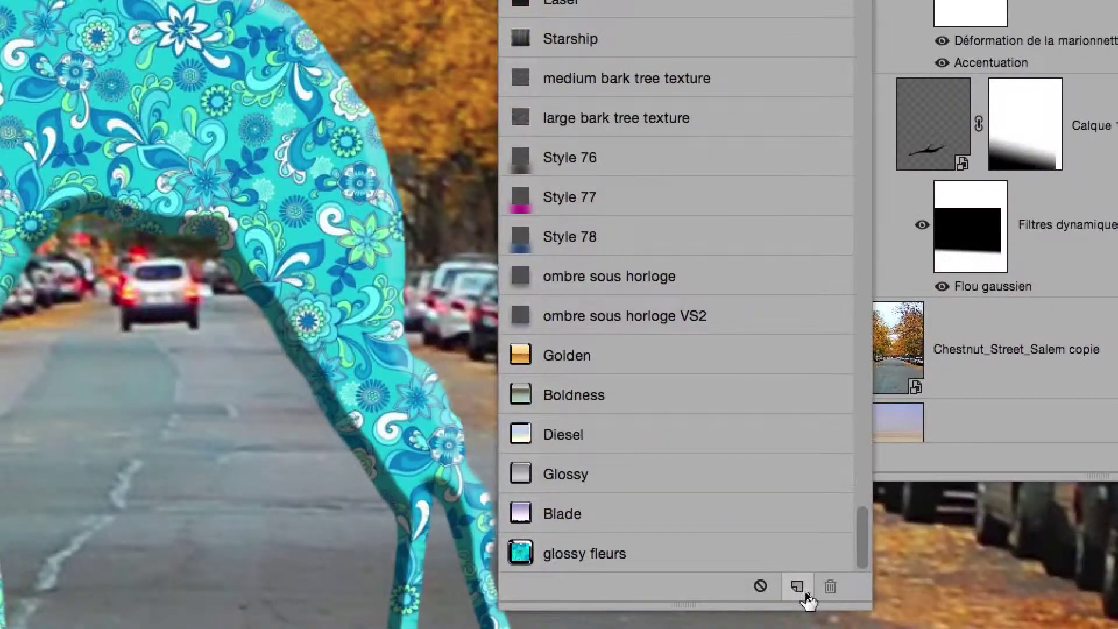
Create a new style named 'girafe sur base de glossy fleurs' from the giraffe's effects.
{"action": "left_click", "coordinate": [804, 591]}
{"action": "type", "text": "g"}
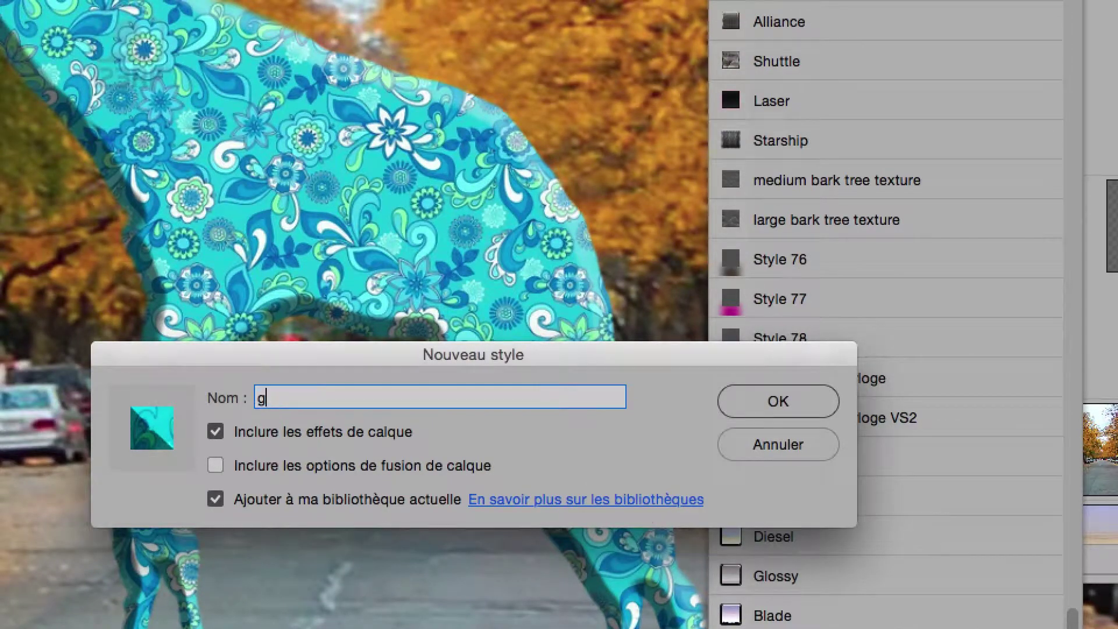
{"action": "type", "text": "ag"}
{"action": "type", "text": "sur bas"}
{"action": "type", "text": "e de glo"}
{"action": "type", "text": "ssy"}
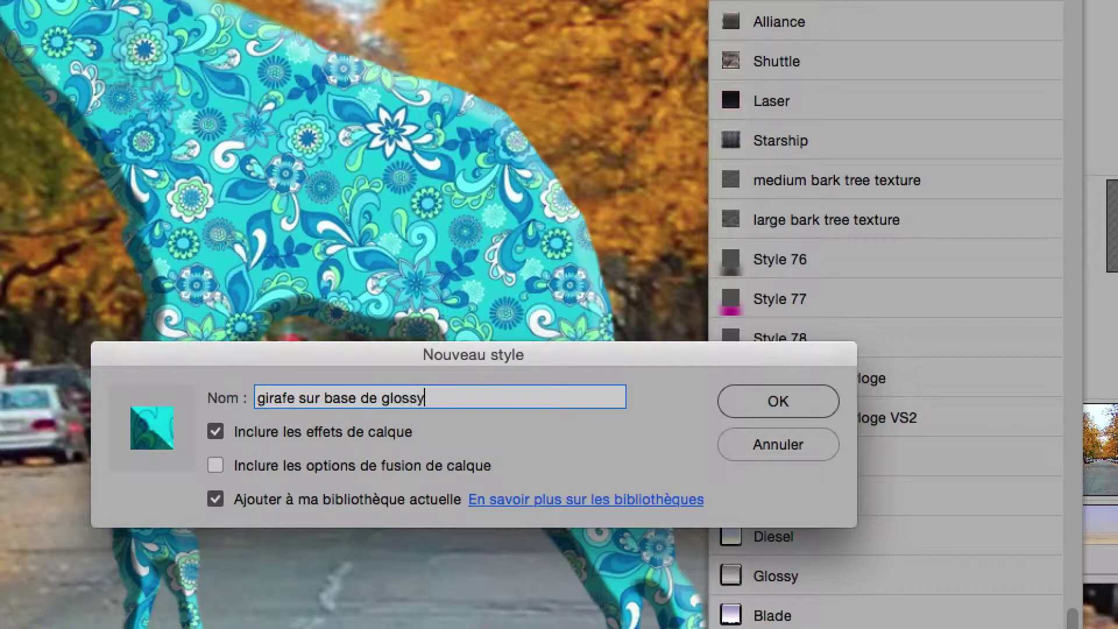
{"action": "type", "text": "eurs"}
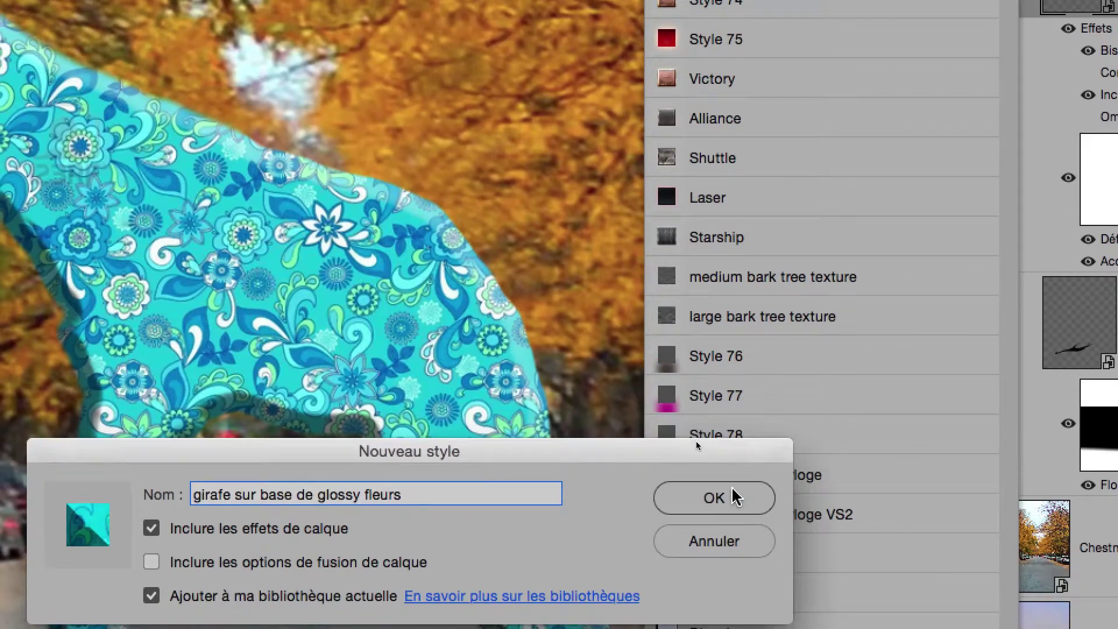
{"action": "left_click", "coordinate": [792, 401]}
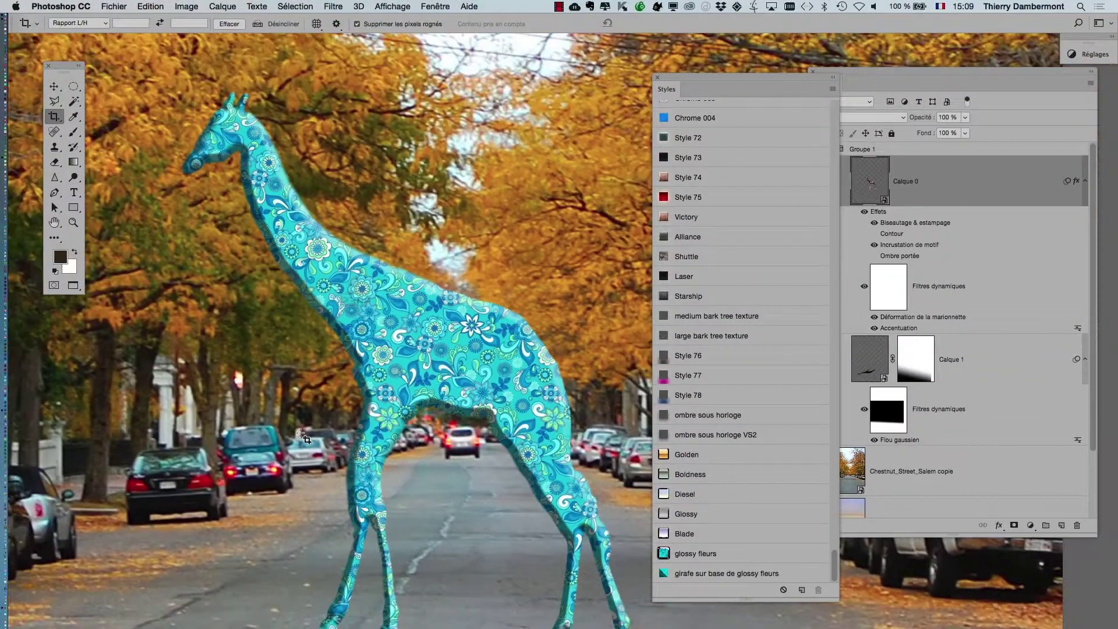
{"action": "scroll", "coordinate": [304, 436], "scroll_direction": "down", "scroll_amount": 3}
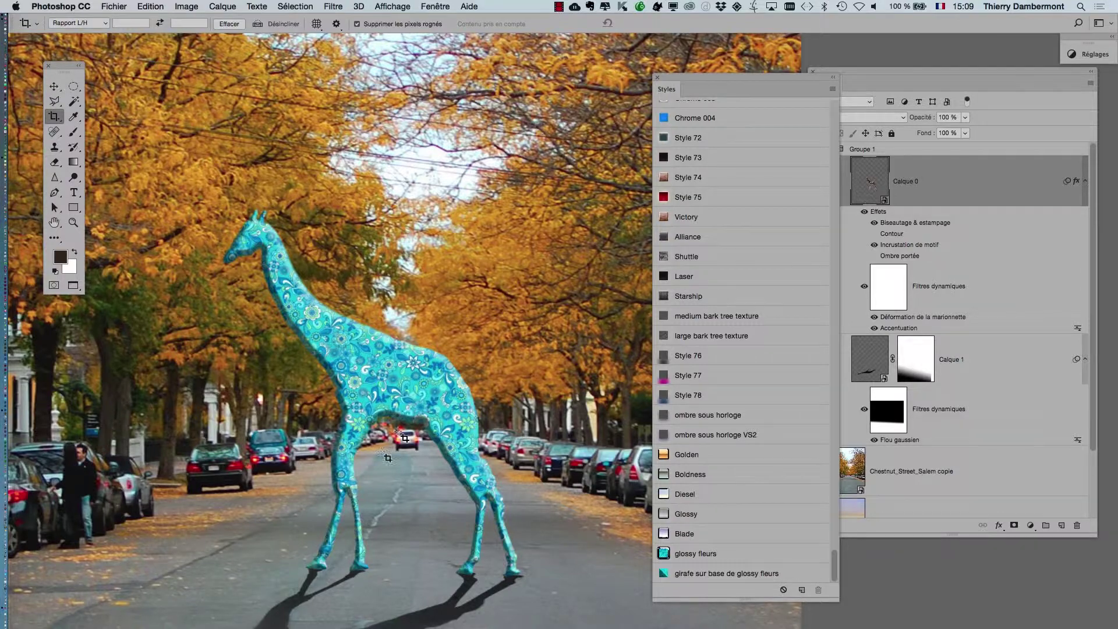
Switch to the motif-horloges-01.psd clock document and select the Move tool.
{"action": "key", "text": "super+Tab"}
{"action": "left_click", "coordinate": [434, 6]}
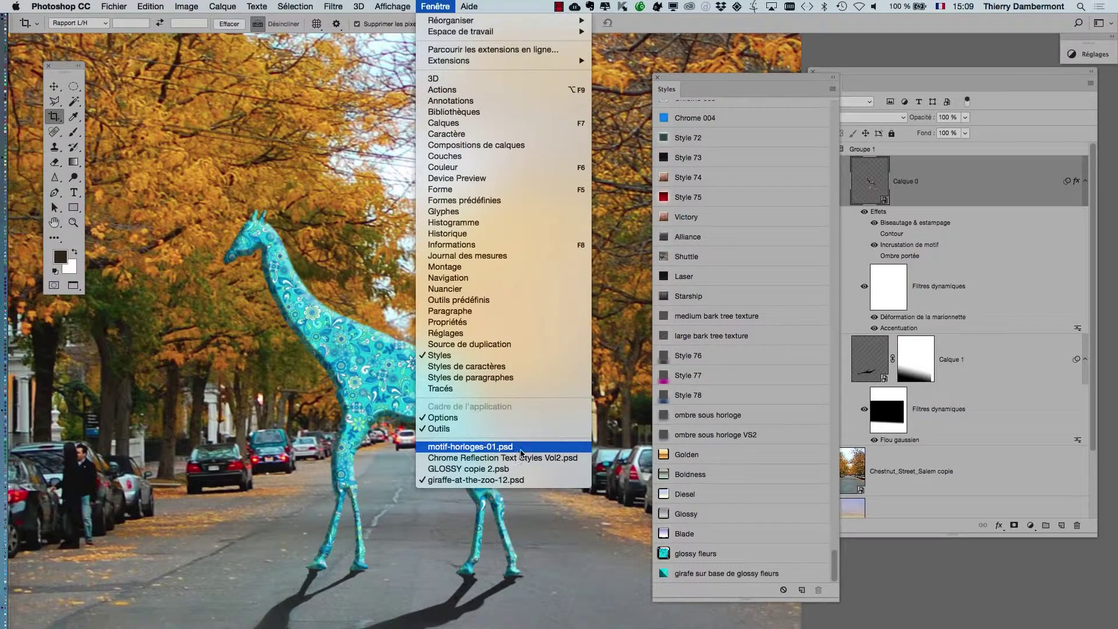
{"action": "left_click", "coordinate": [523, 455]}
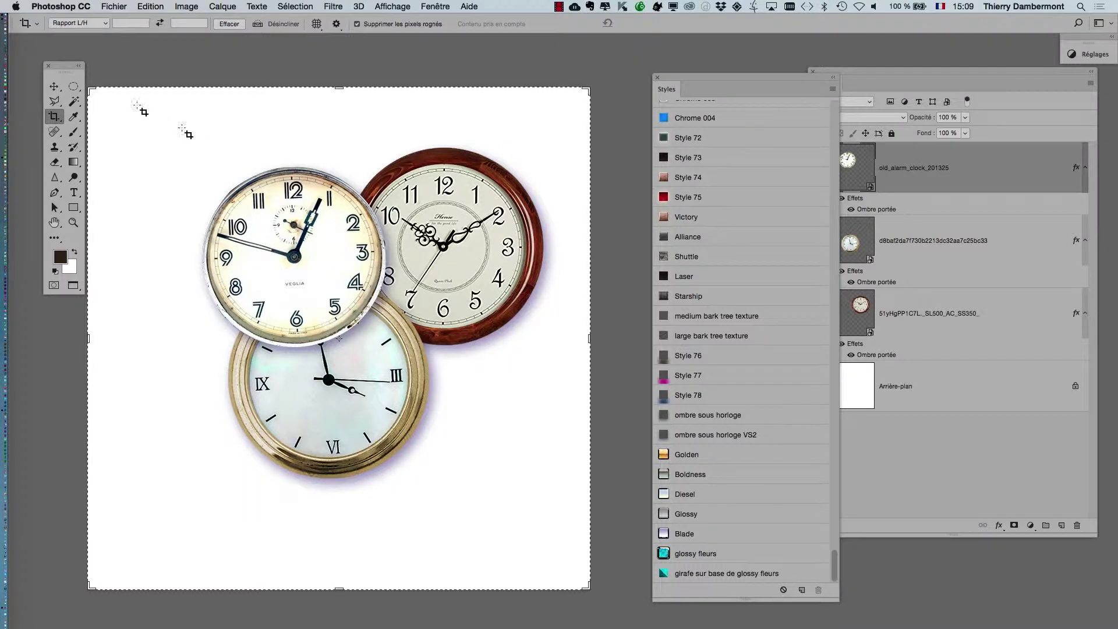
{"action": "left_click", "coordinate": [54, 87]}
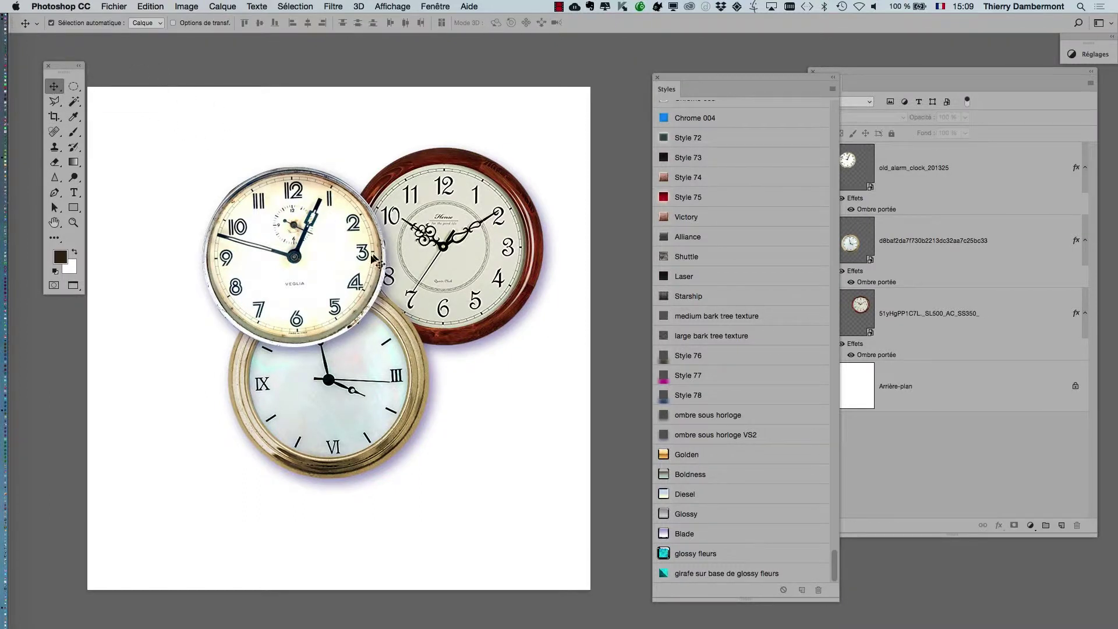